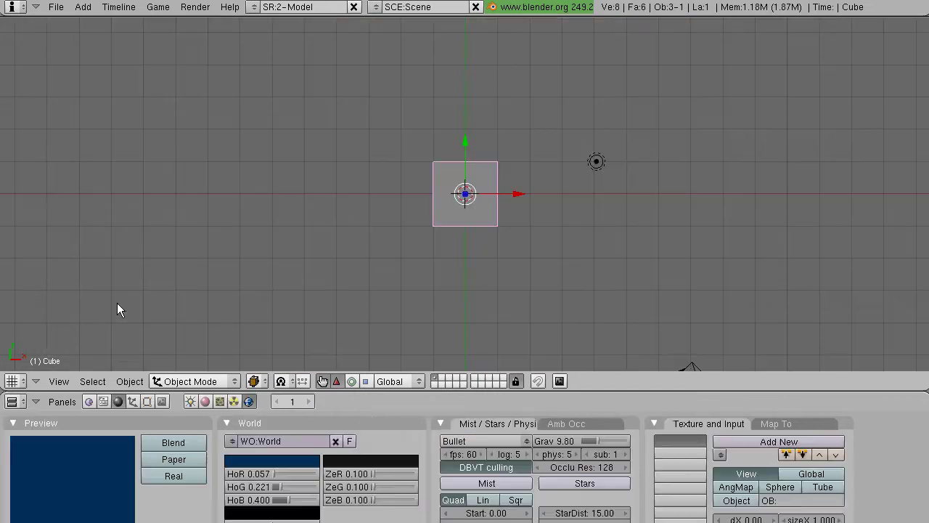
- Inspect the default cube scene from several angles, including the camera, front and side views
click(90, 403)
scroll(178, 327, down, 1)
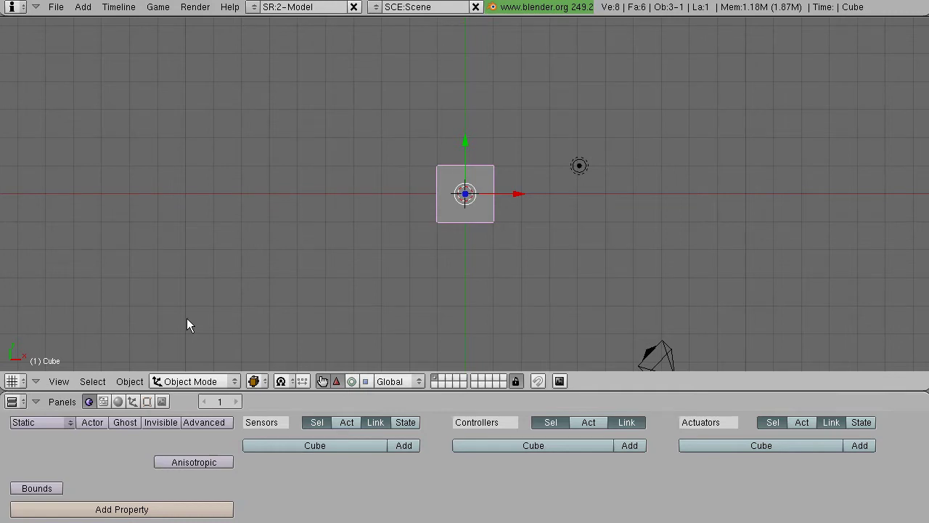
middle_drag(334, 220, 385, 161)
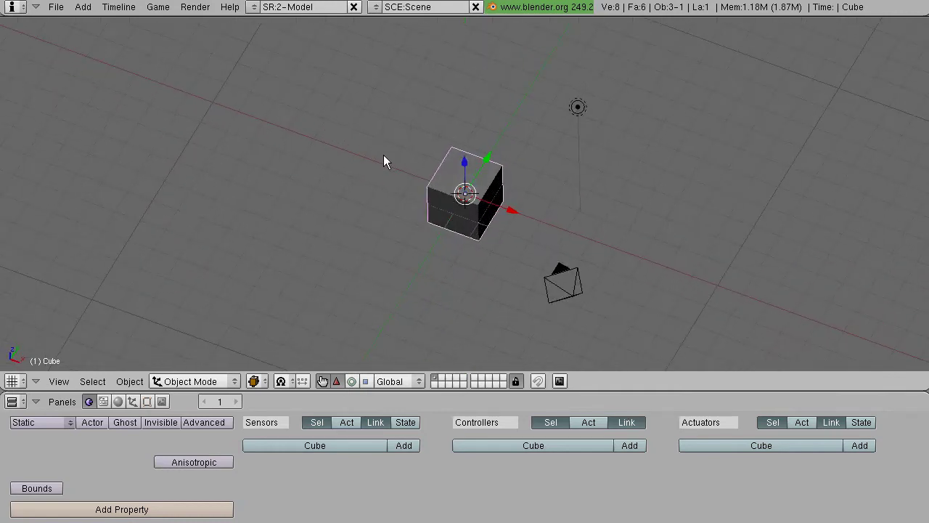
key(KP_0)
middle_drag(344, 183, 376, 176)
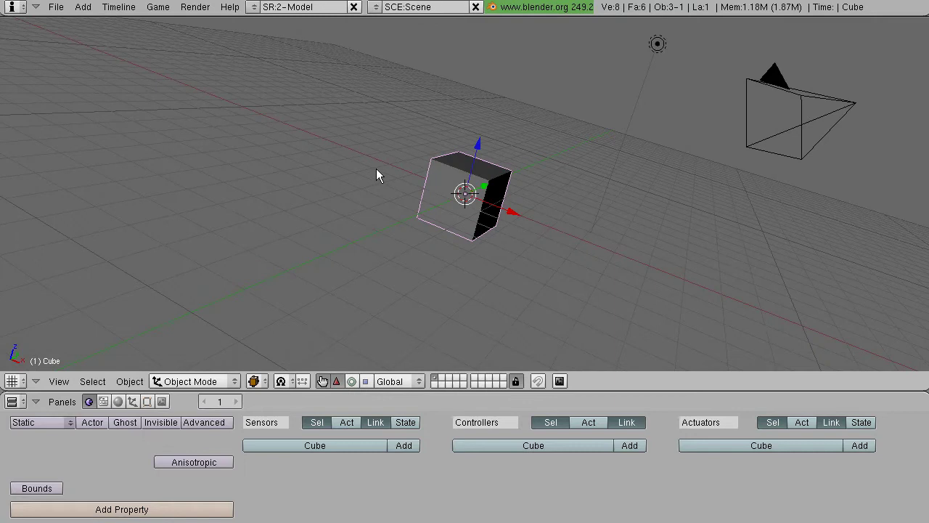
key(KP_1)
key(KP_3)
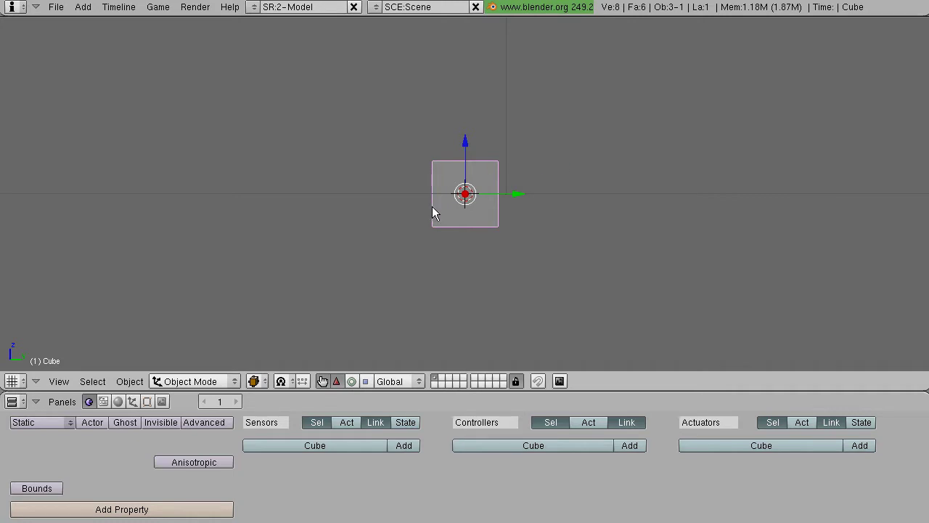
- Open the Background Image settings of the 3D view and enable the use of a background image
click(104, 378)
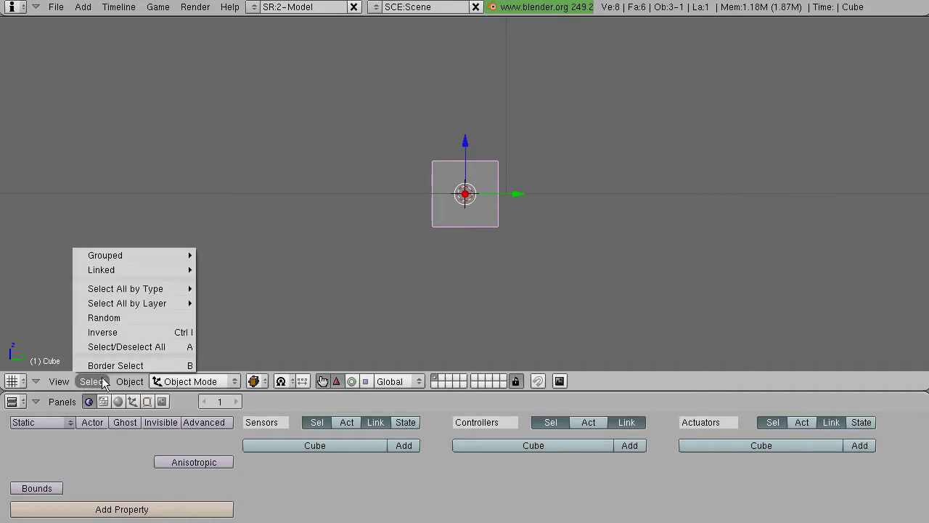
click(60, 381)
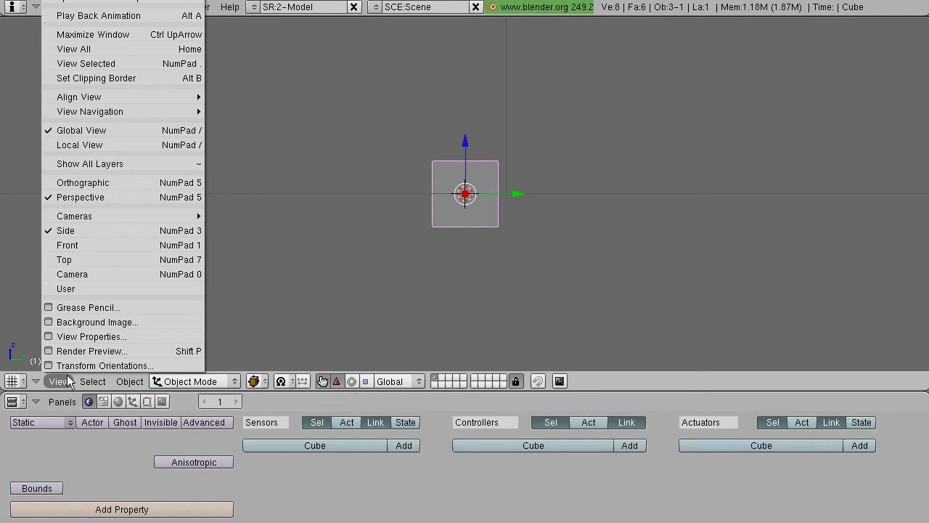
click(100, 323)
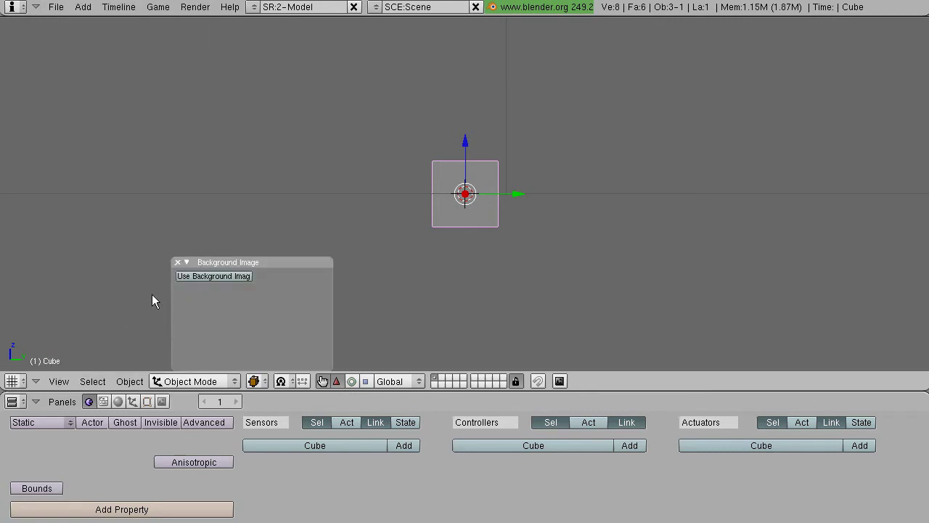
click(60, 381)
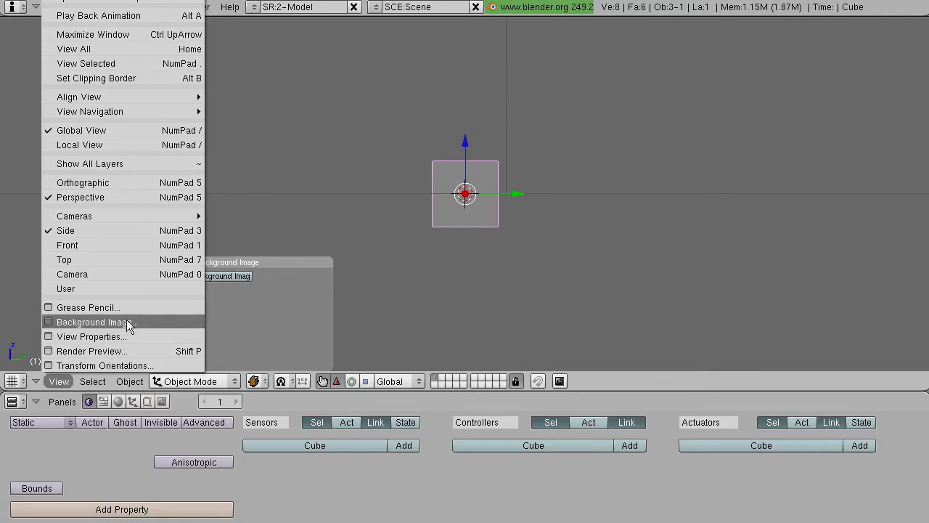
click(203, 276)
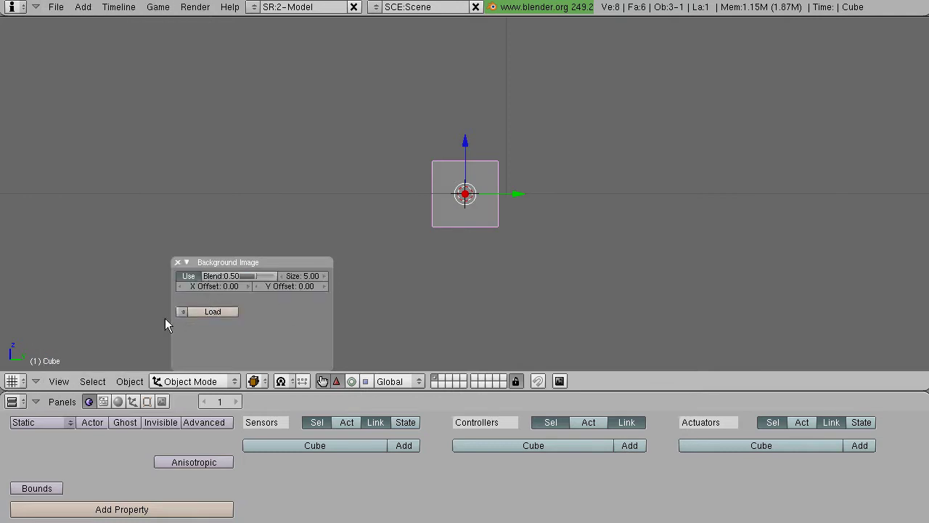
- Load pistol cartoon.jpg from the Desktop textures folder as the background image
click(212, 312)
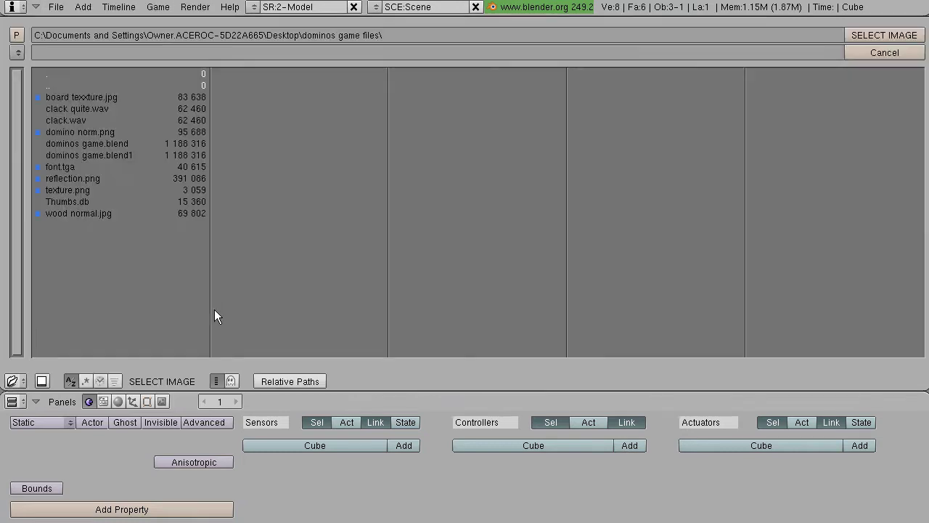
click(19, 53)
click(230, 237)
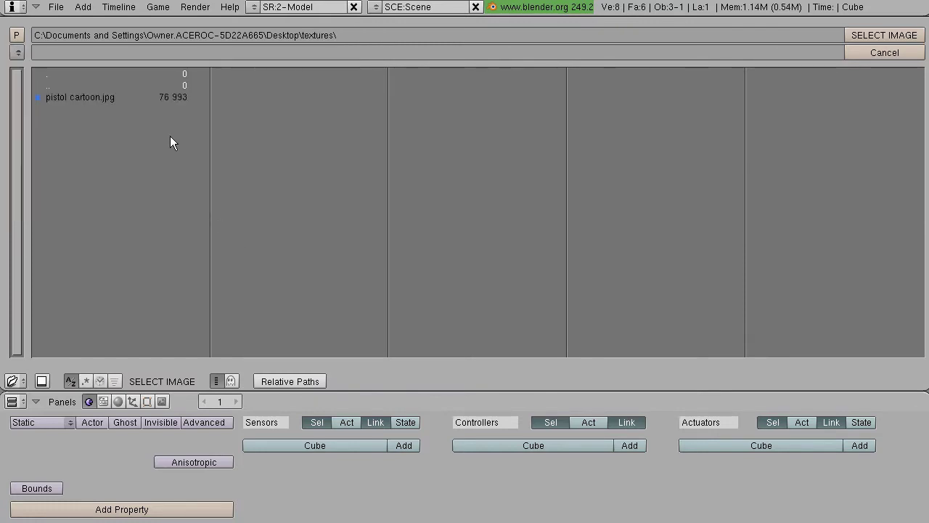
click(69, 96)
click(875, 35)
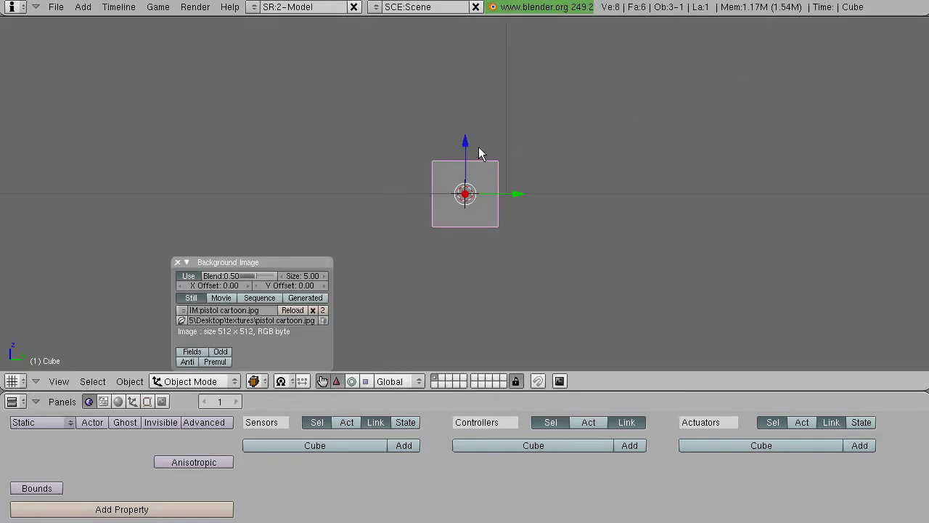
- Set the 3D view to front orthographic so the pistol reference image shows behind the cube
middle_drag(405, 243, 463, 235)
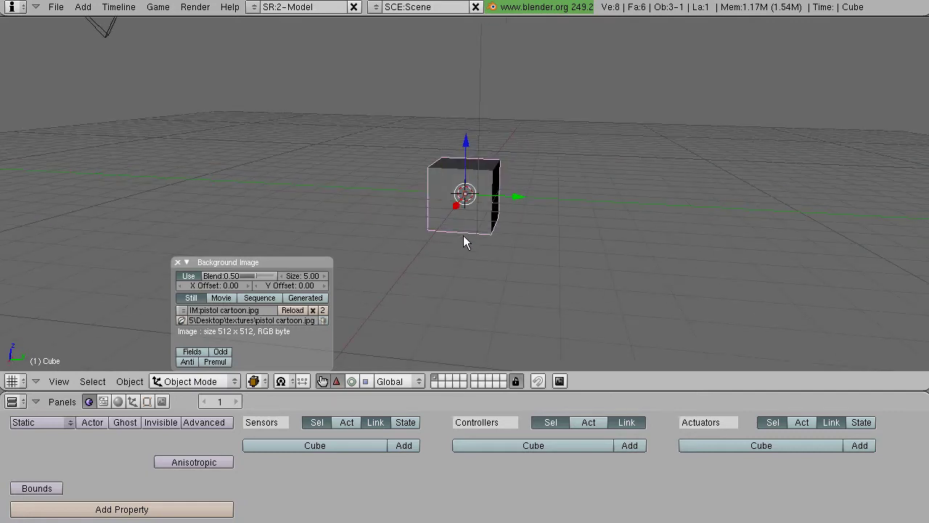
key(KP_7)
key(KP_1)
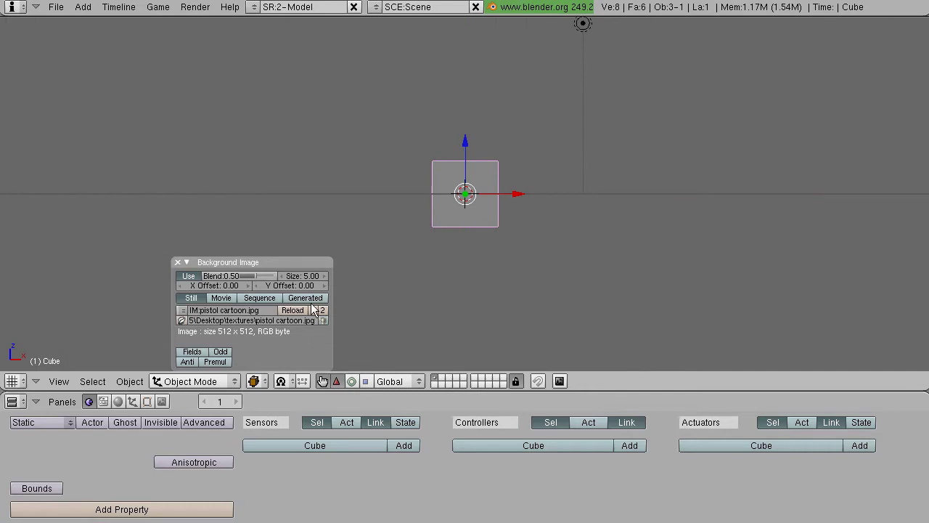
key(KP_5)
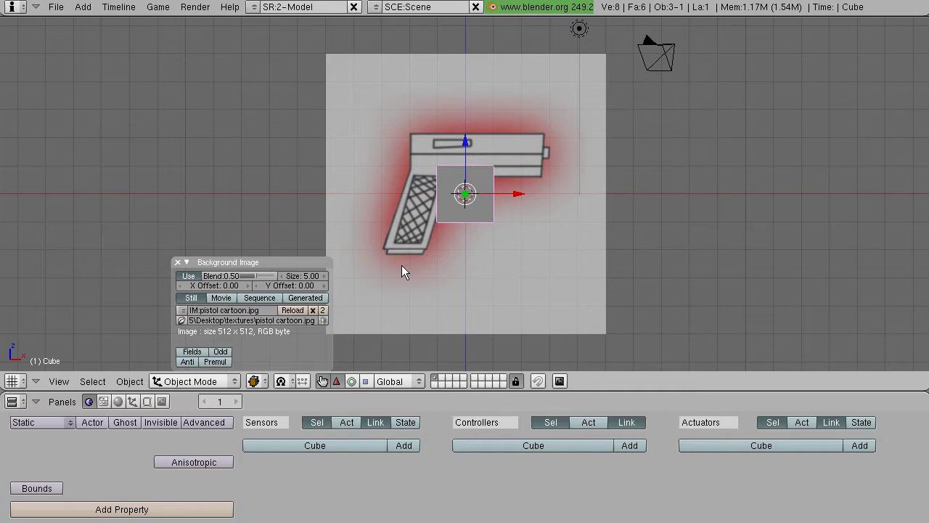
key(KP_5)
key(KP_5)
middle_drag(402, 261, 385, 183)
key(KP_5)
key(KP_1)
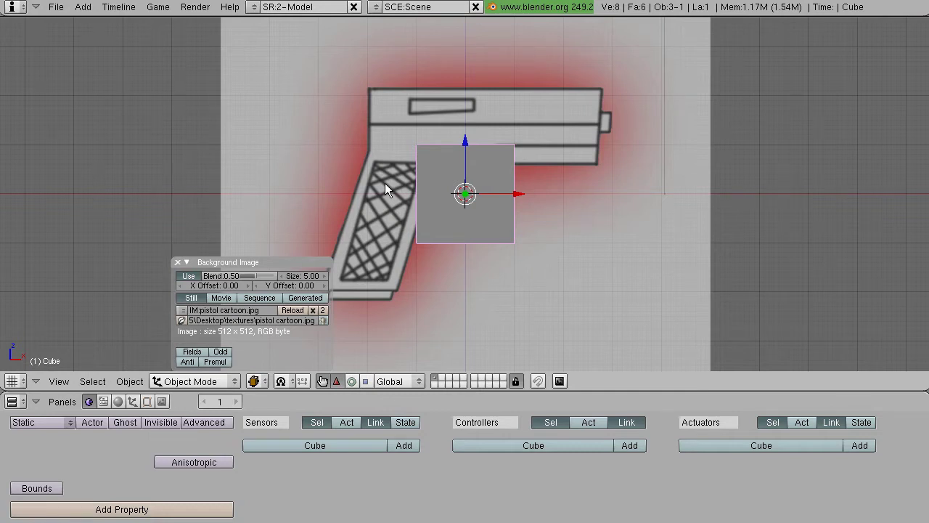
- Move the floating Background Image settings clear of the pistol drawing
shift+middle_drag(419, 211, 396, 143)
drag(259, 262, 135, 237)
shift+middle_drag(363, 128, 398, 262)
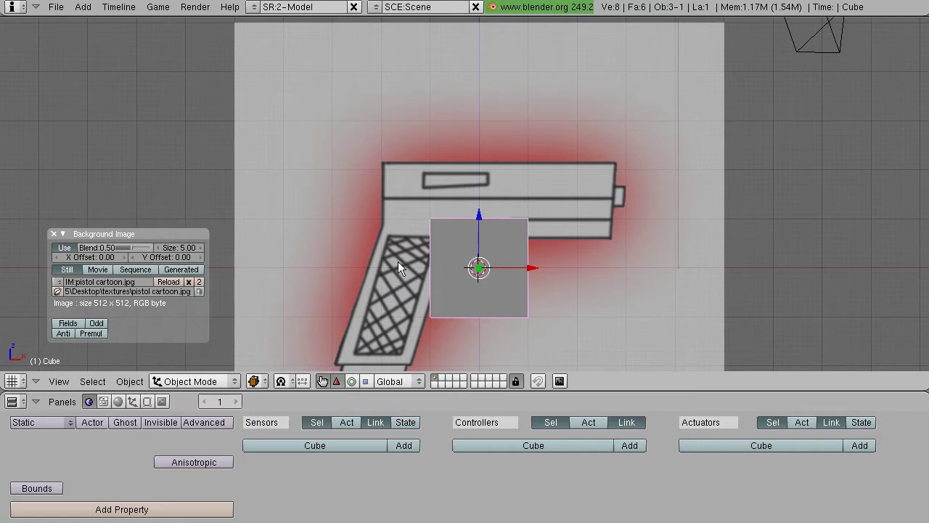
key(KP_5)
key(KP_5)
shift+middle_drag(446, 309, 424, 242)
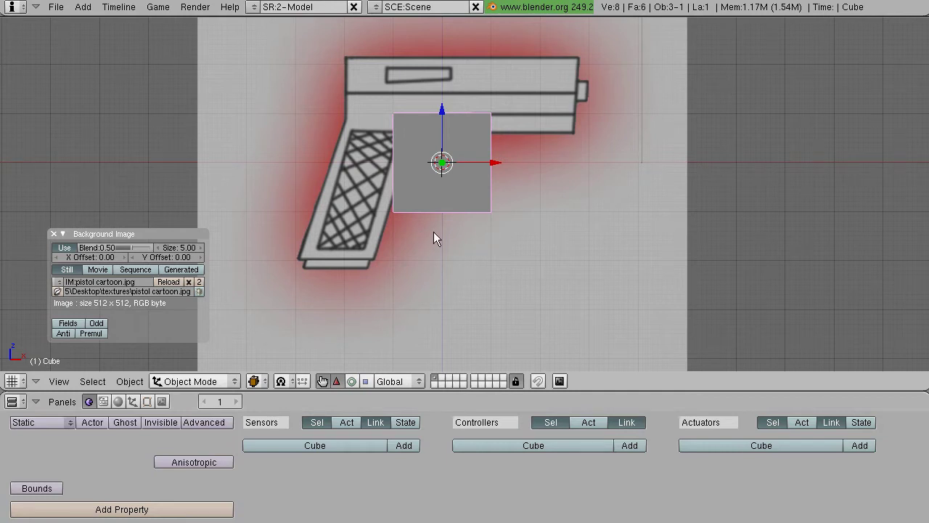
- Subdivide the whole cube once in Edit Mode and deselect all its vertices
key(Tab)
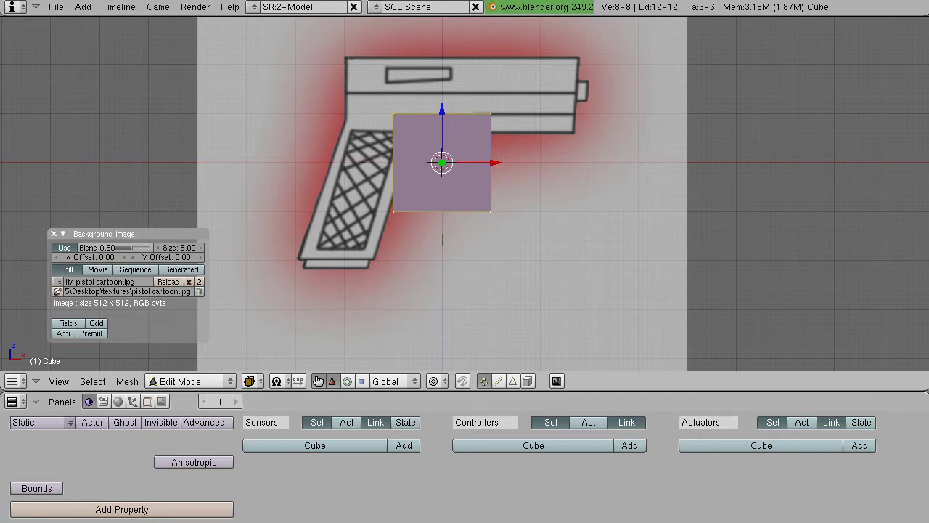
key(w)
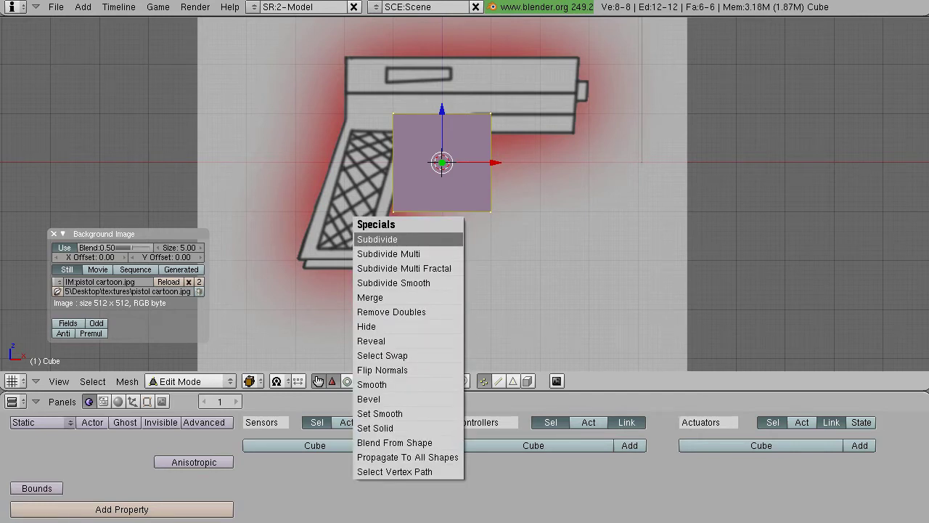
click(440, 239)
key(a)
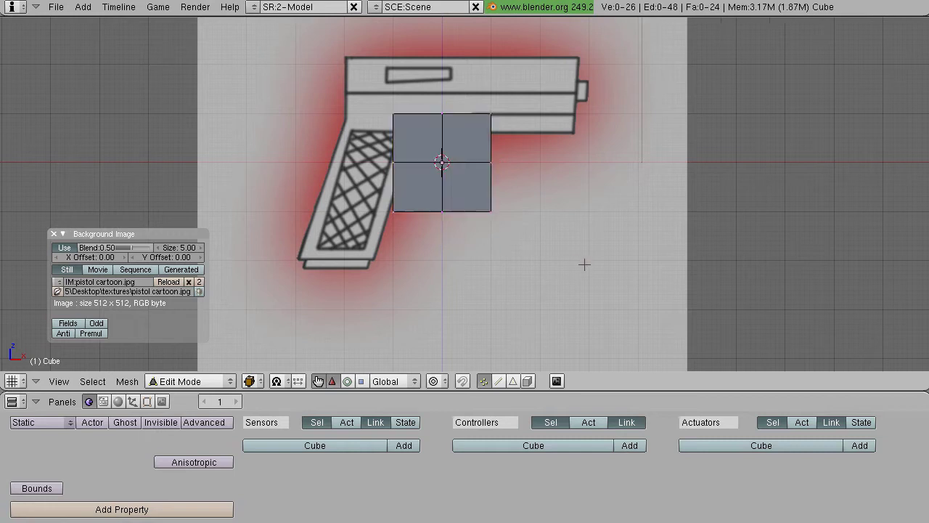
- Delete the outer vertices on the cube's positive X side, leaving only half of the cube, and return to Object Mode
key(b)
mouse_move(589, 278)
mouse_down()
mouse_move(448, 186)
mouse_move(448, 87)
mouse_up()
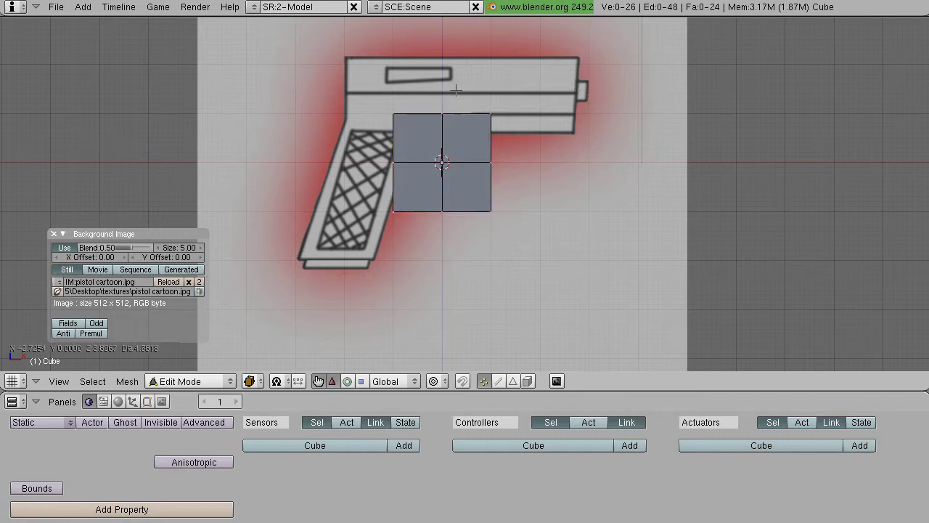
key(x)
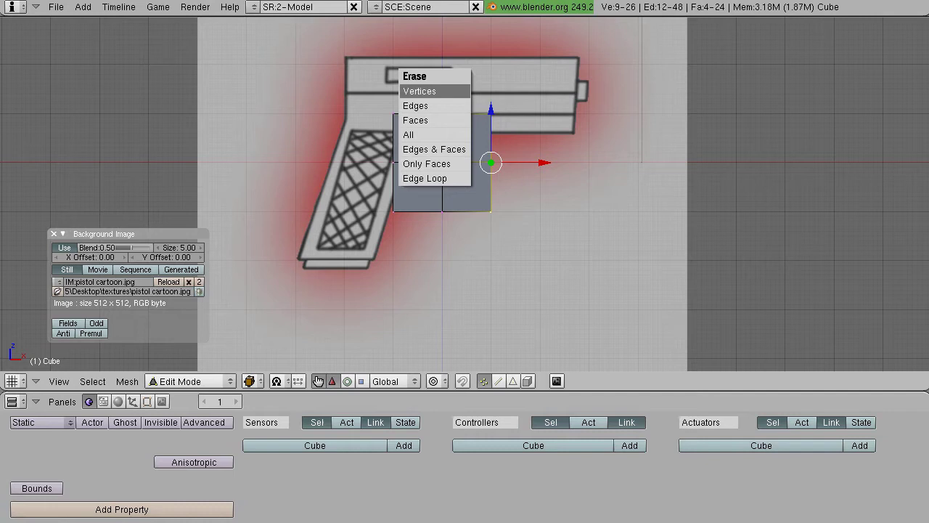
click(425, 90)
key(Tab)
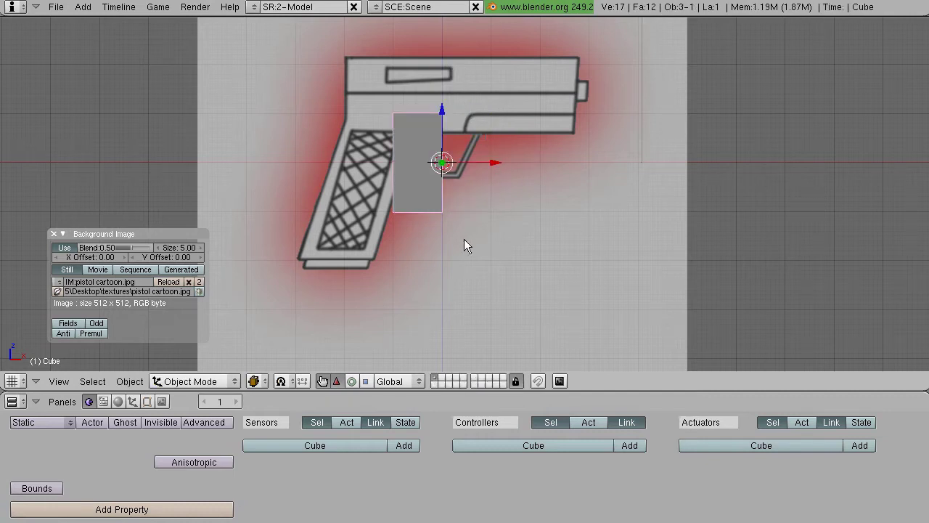
- Add a Mirror modifier to the half cube and enter Edit Mode with the pistol reference in view
click(147, 402)
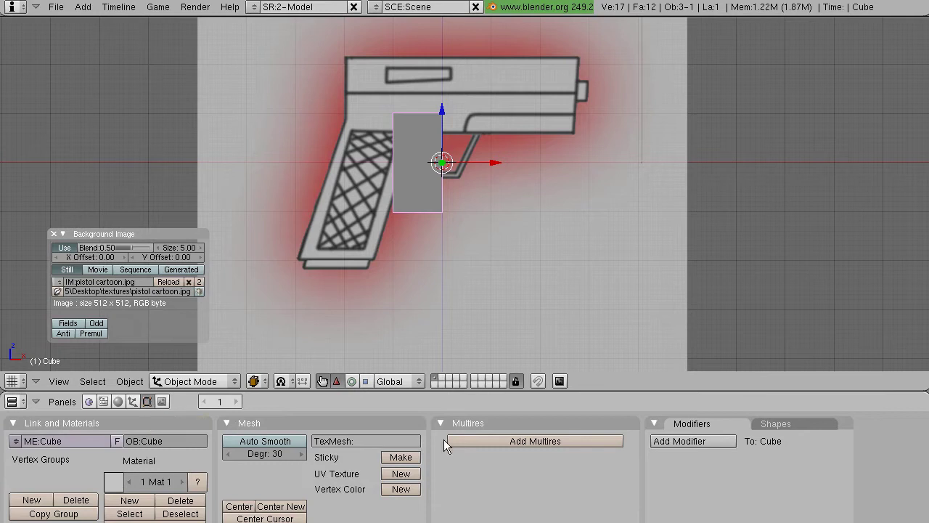
scroll(535, 450, down, 1)
click(618, 441)
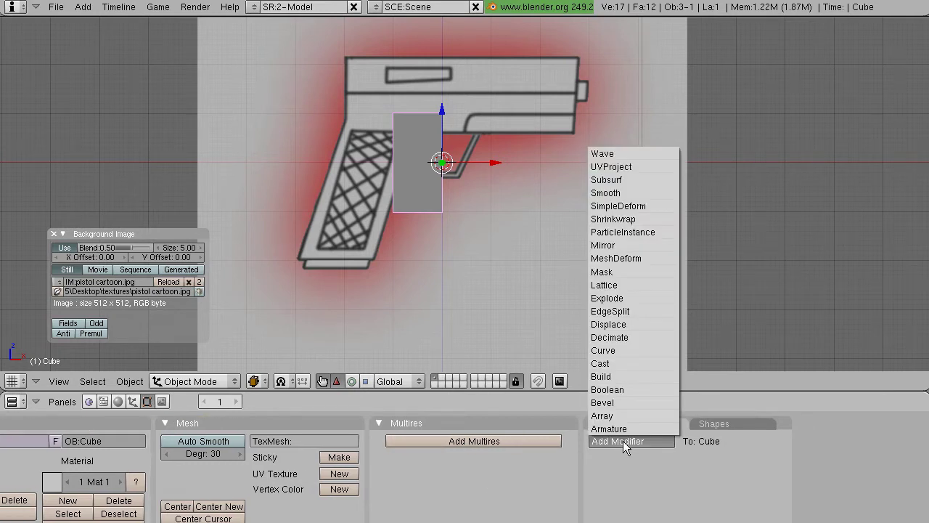
click(611, 245)
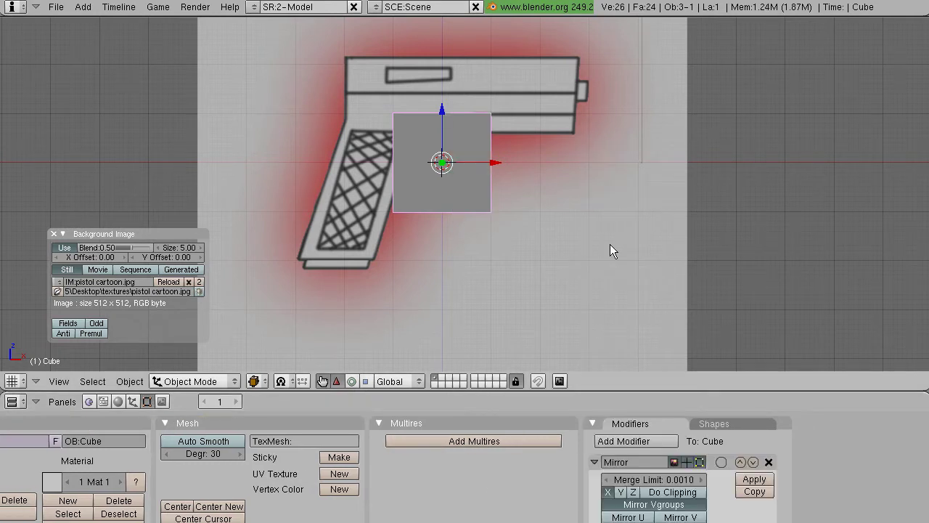
scroll(551, 243, up, 3)
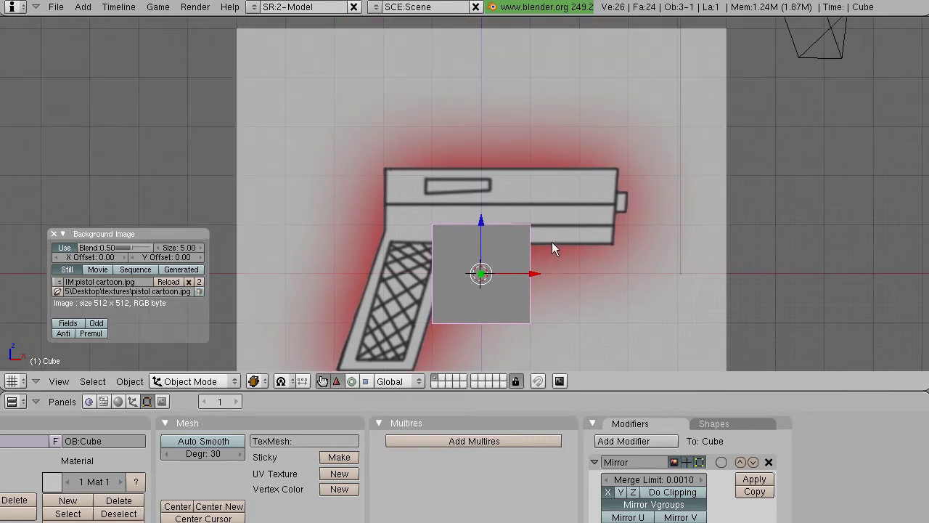
key(Tab)
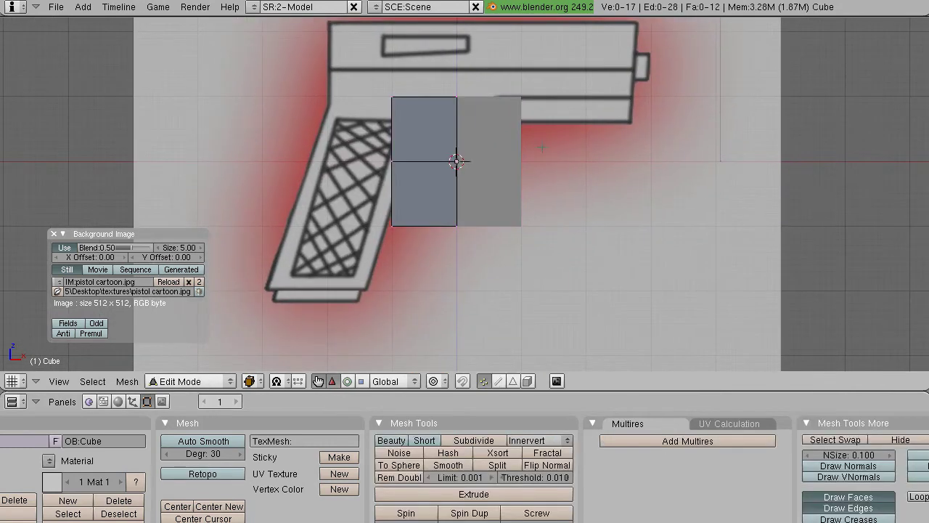
key(Tab)
key(Tab)
shift+middle_drag(541, 158, 539, 231)
scroll(496, 254, down, 2)
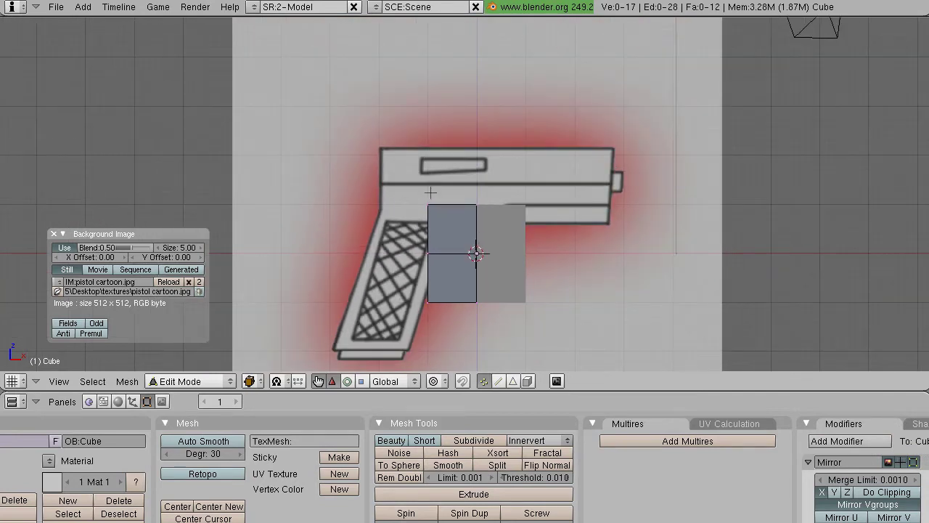
key(b)
drag(397, 177, 454, 231)
key(g)
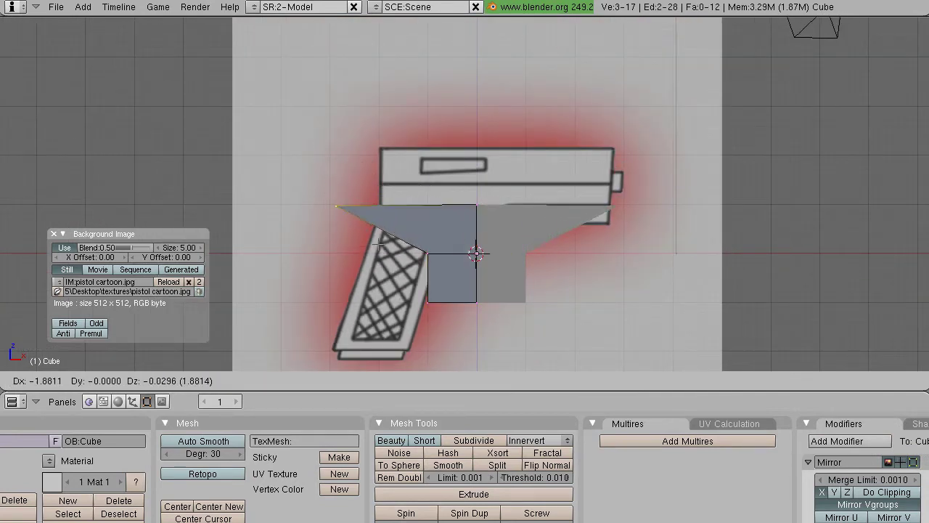
key(Escape)
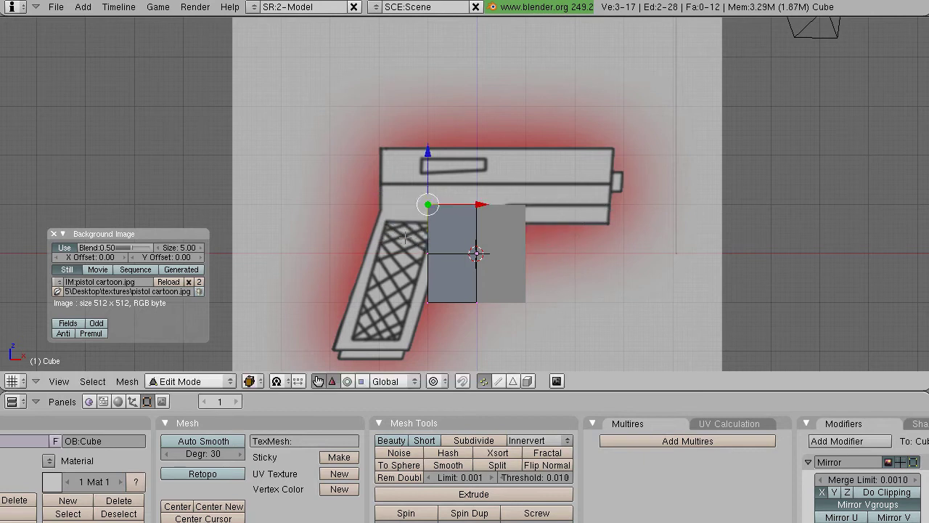
- Select the half cube's top row of vertices, lower it slightly and shift its outer corner outward toward the pistol grip
key(a)
key(b)
drag(376, 175, 545, 219)
key(g)
right_click(476, 202)
- Clear the selection and select the half cube's entire top row of vertices
key(a)
key(b)
mouse_move(436, 177)
mouse_down()
mouse_move(441, 127)
mouse_move(445, 163)
mouse_up()
- Try to extrude the half cube's top faces with the Region option and view the top from above
key(e)
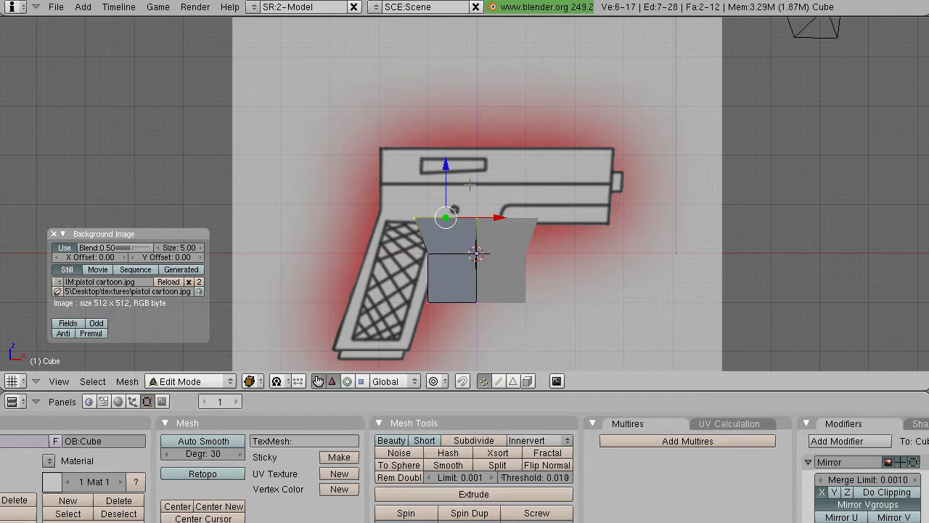
key(e)
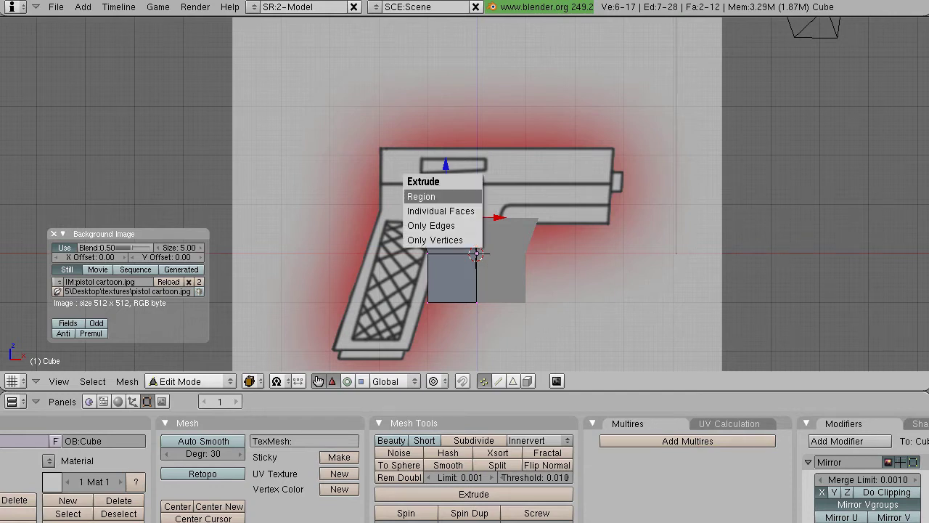
click(458, 196)
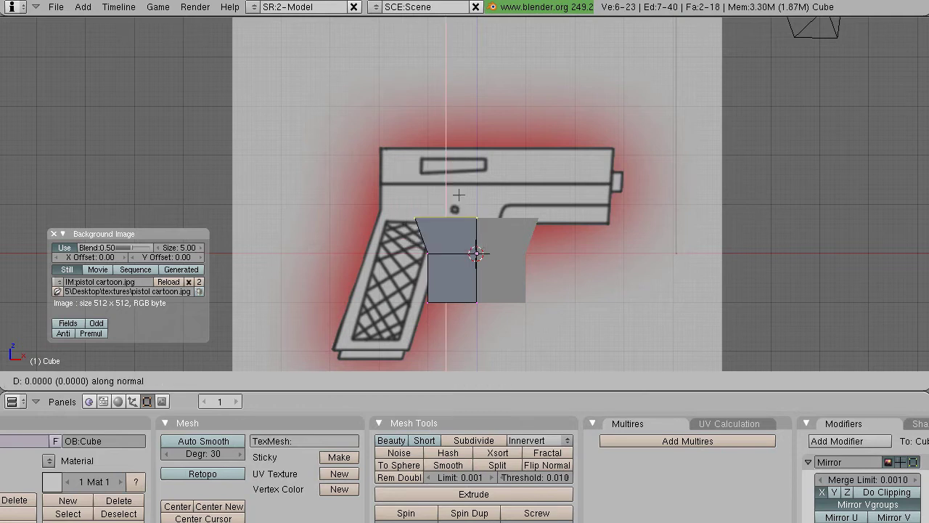
key(Escape)
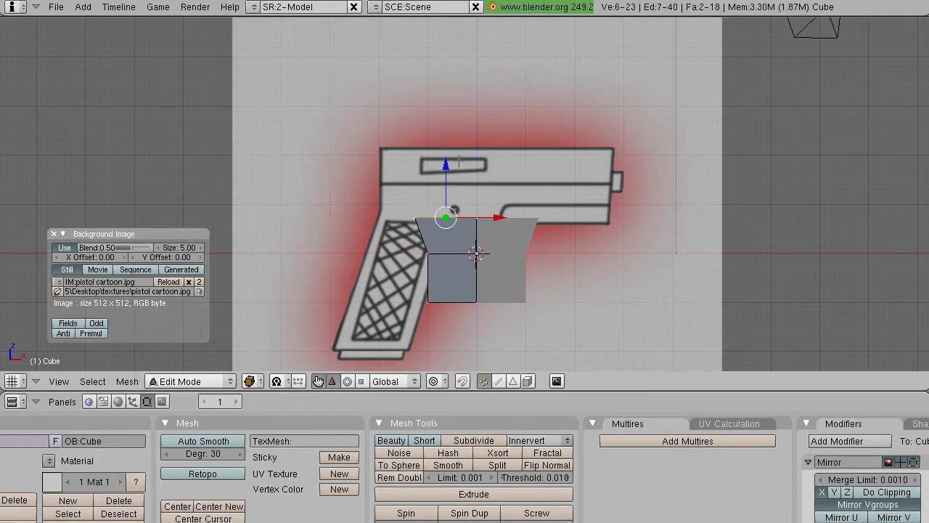
middle_drag(460, 173, 479, 217)
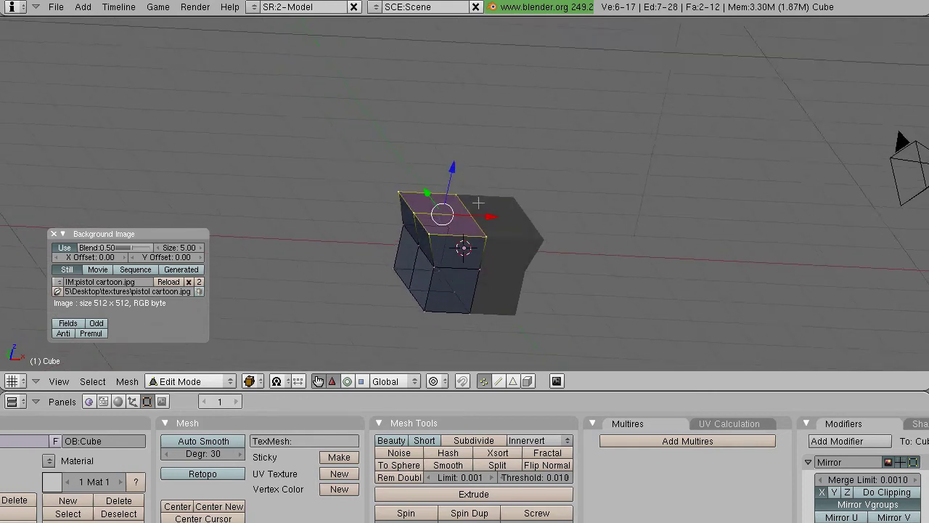
middle_drag(533, 237, 478, 231)
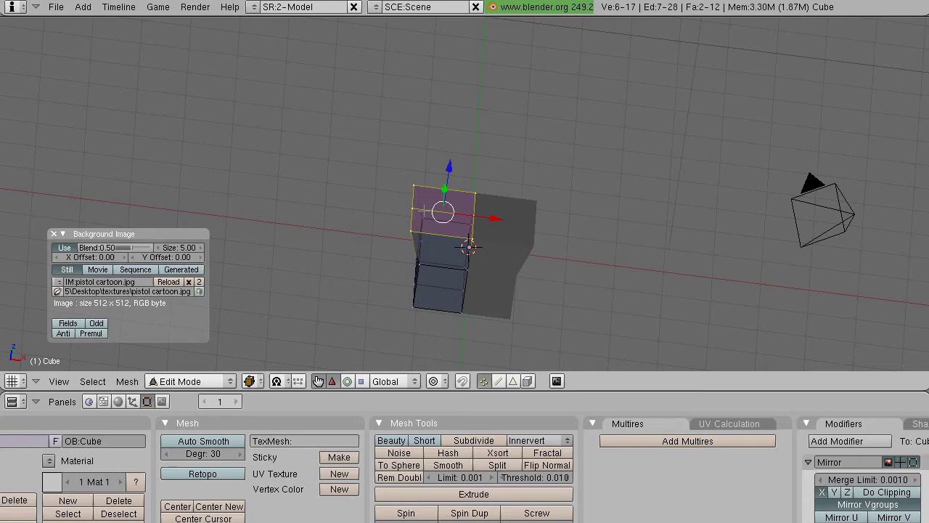
- Extrude the half cube's top faces upward with the Individual Faces option and view the result from above
key(KP_1)
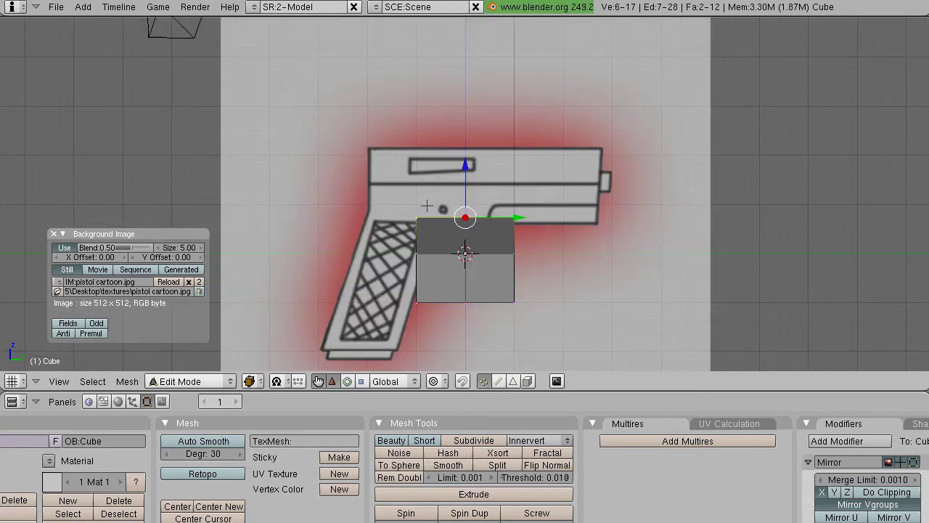
key(e)
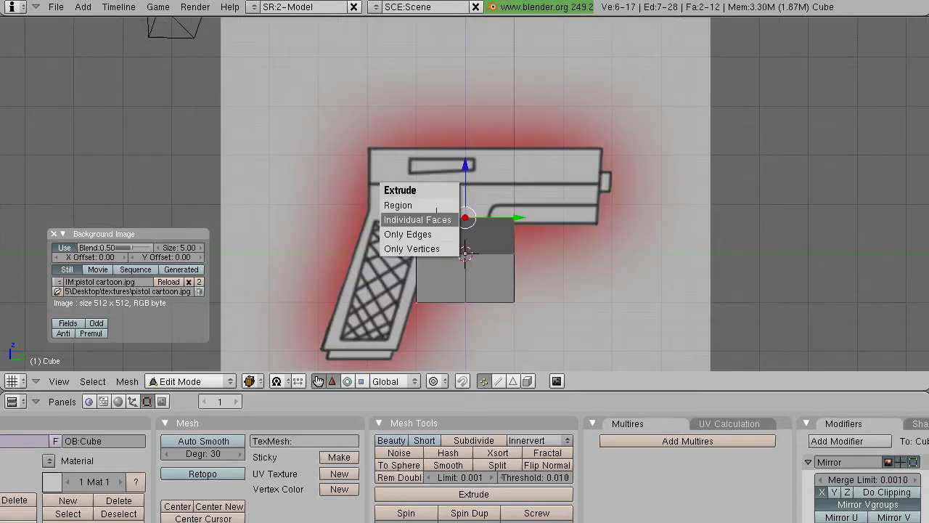
click(435, 216)
click(490, 232)
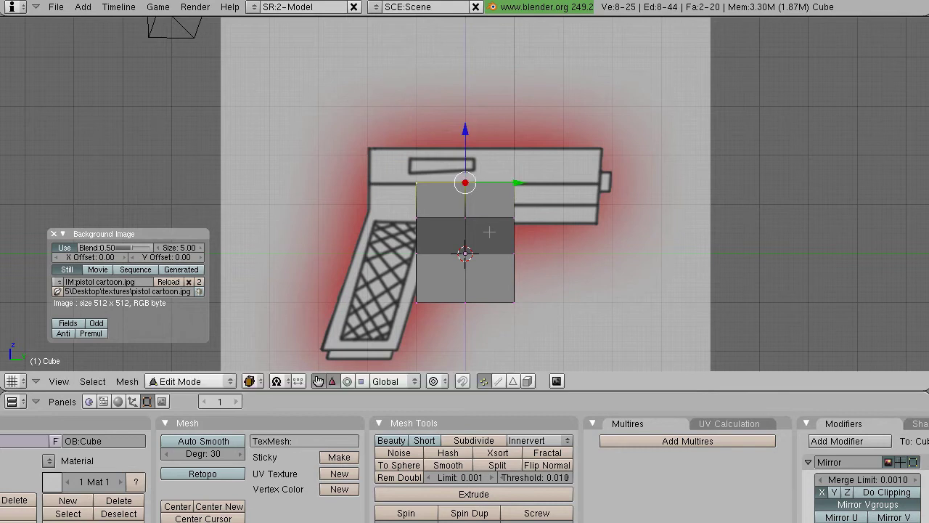
middle_drag(490, 232, 472, 285)
scroll(469, 276, up, 4)
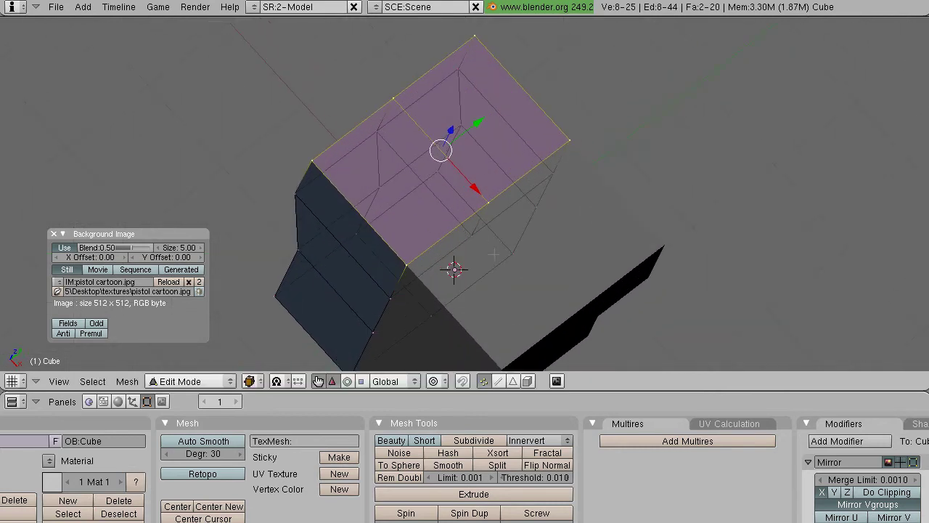
middle_drag(462, 243, 436, 203)
- Test the middle vertices of the extruded top by grabbing them one at a time, and undo the Individual Faces extrusion
right_click(396, 97)
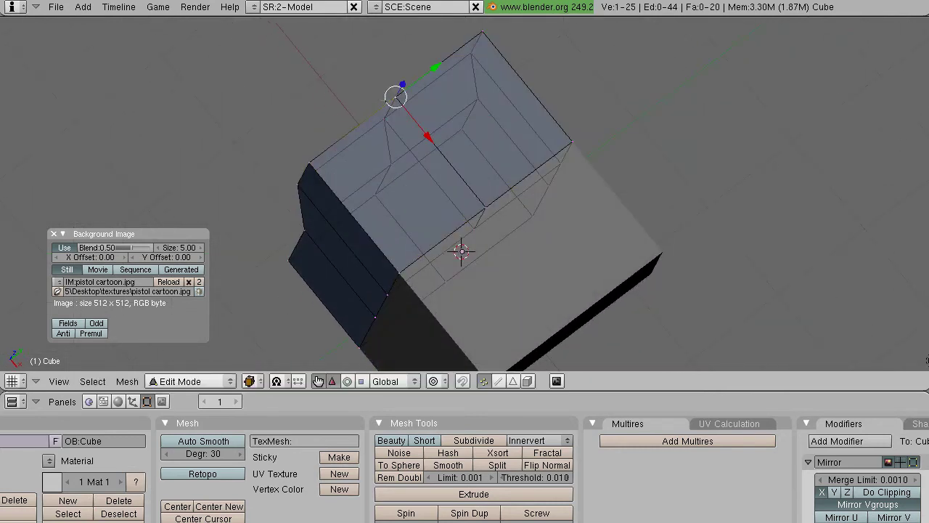
key(g)
key(Escape)
right_click(488, 206)
key(g)
key(Escape)
middle_drag(460, 194, 402, 174)
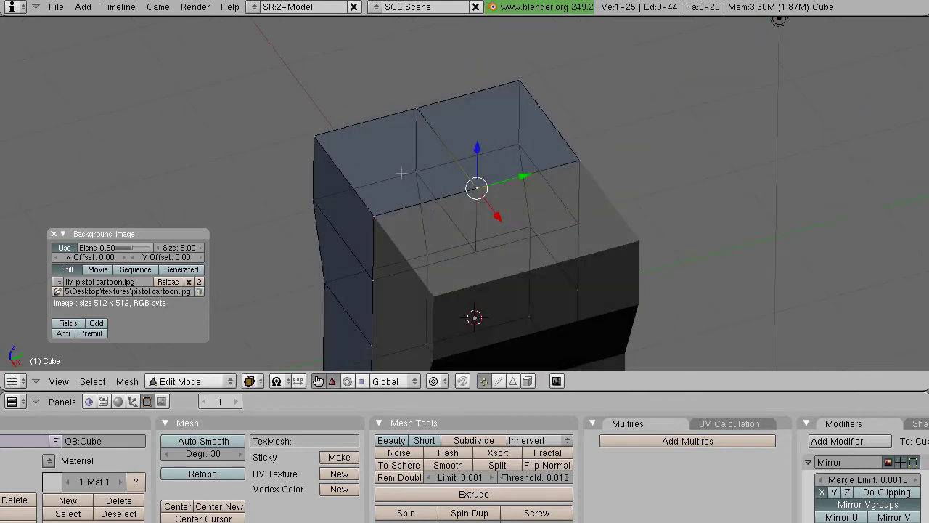
key(g)
key(Escape)
middle_drag(497, 205, 501, 138)
middle_drag(290, 190, 558, 139)
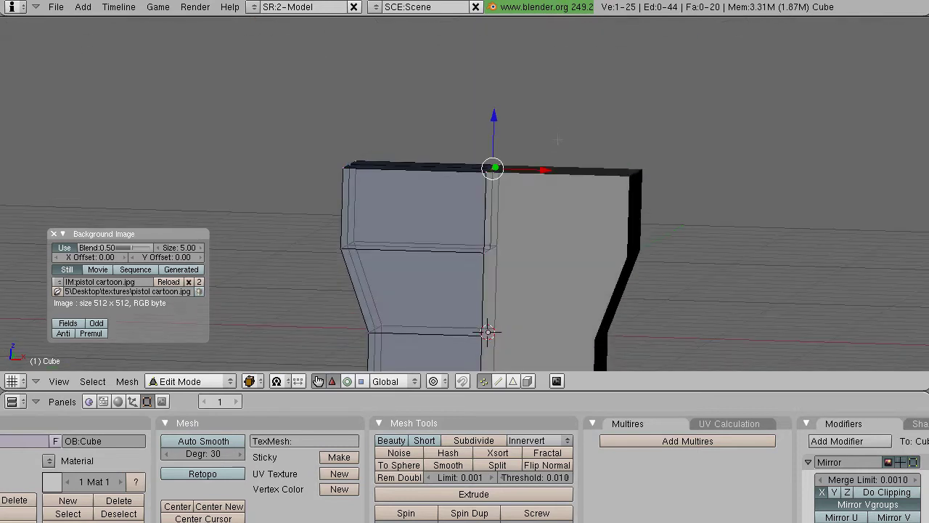
right_click(350, 165)
middle_drag(443, 174, 388, 231)
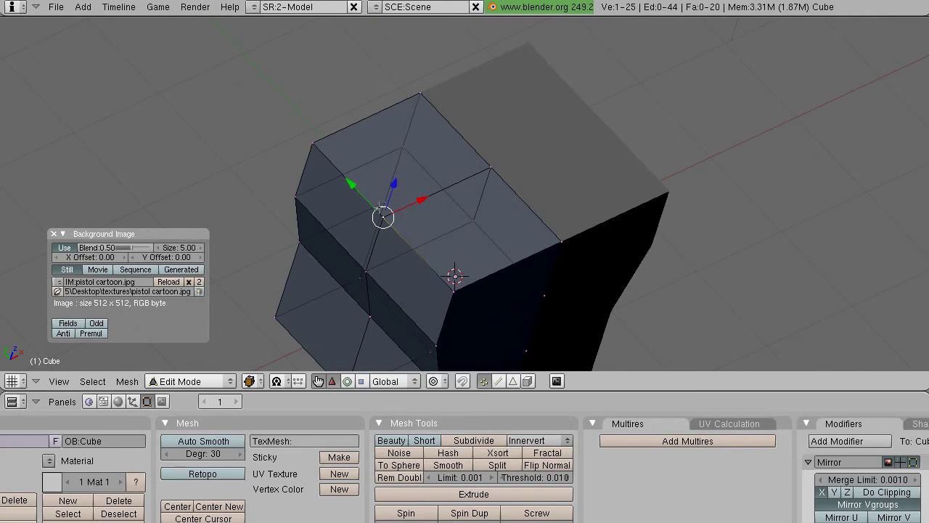
key(ctrl+z)
key(ctrl+z)
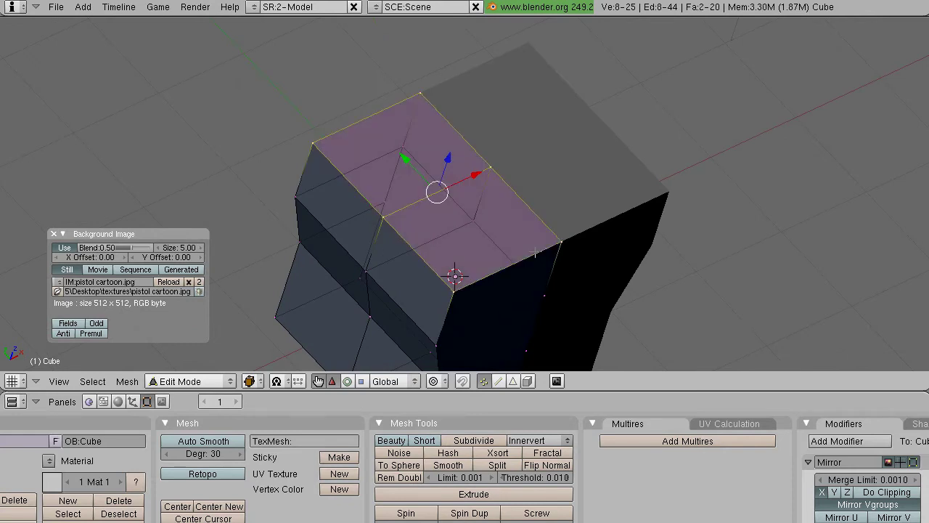
- Try to extrude the top row upward with the Only Edges option and inspect it from an angle
key(KP_3)
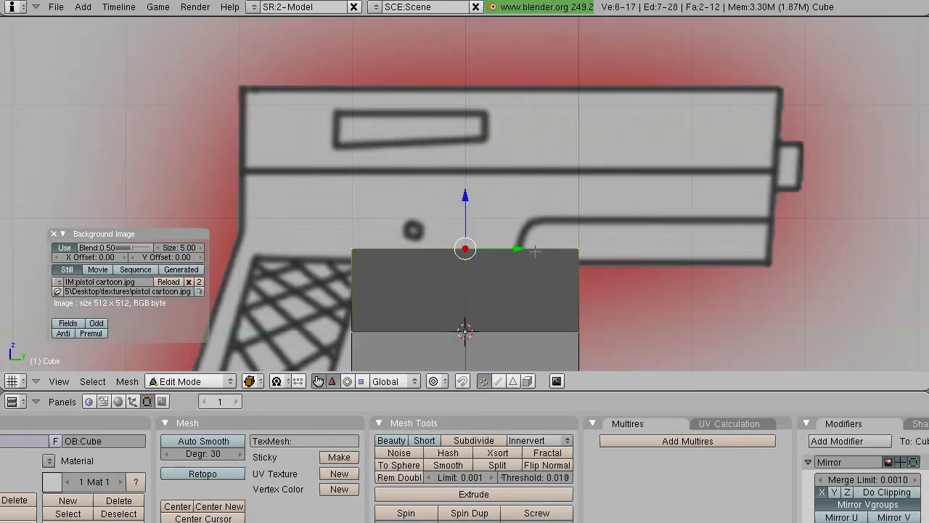
scroll(535, 251, down, 2)
key(e)
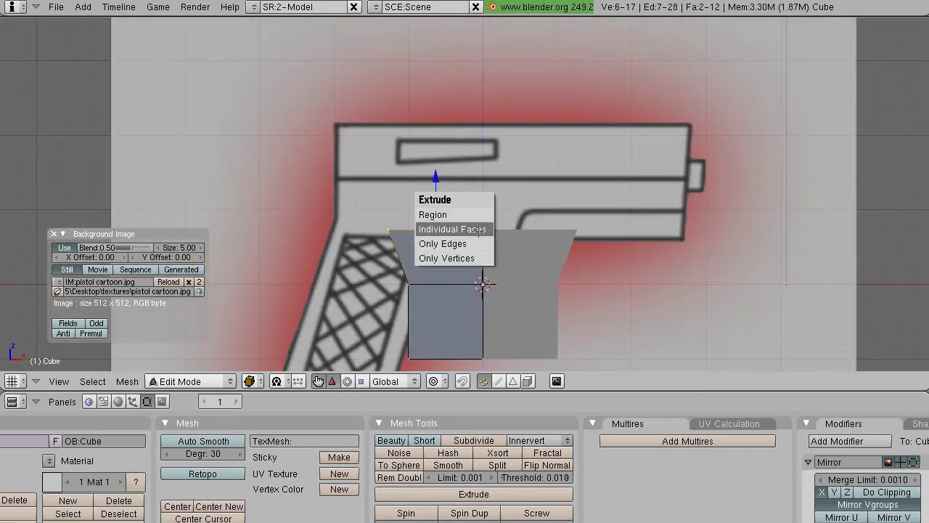
click(477, 243)
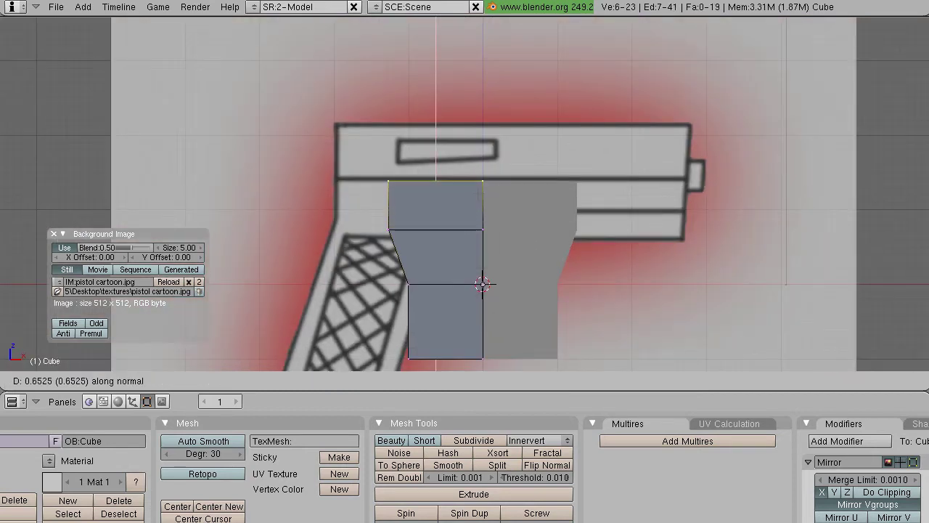
right_click(479, 194)
middle_drag(467, 184, 487, 279)
middle_drag(433, 184, 478, 171)
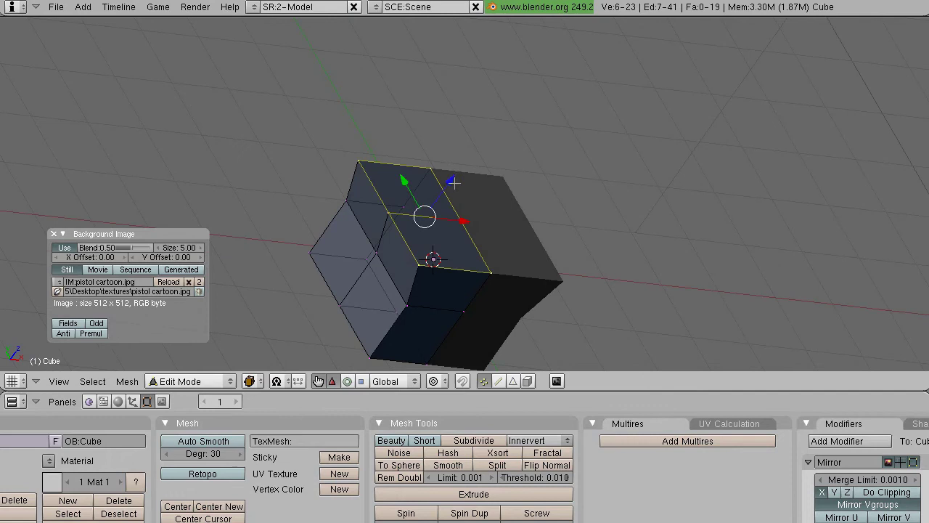
drag(454, 183, 502, 153)
key(Escape)
- Try to extrude the top row with the Only Vertices option and undo the attempt
key(e)
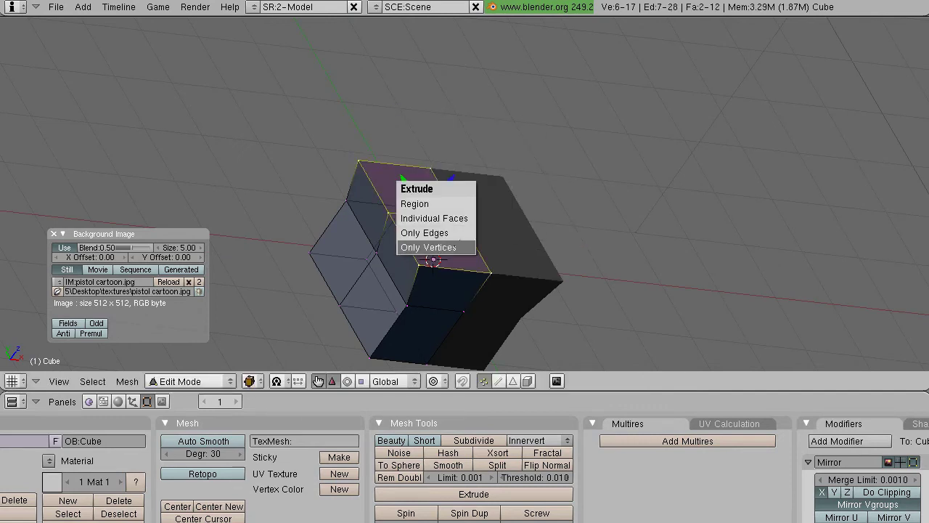
click(421, 245)
key(Escape)
key(ctrl+z)
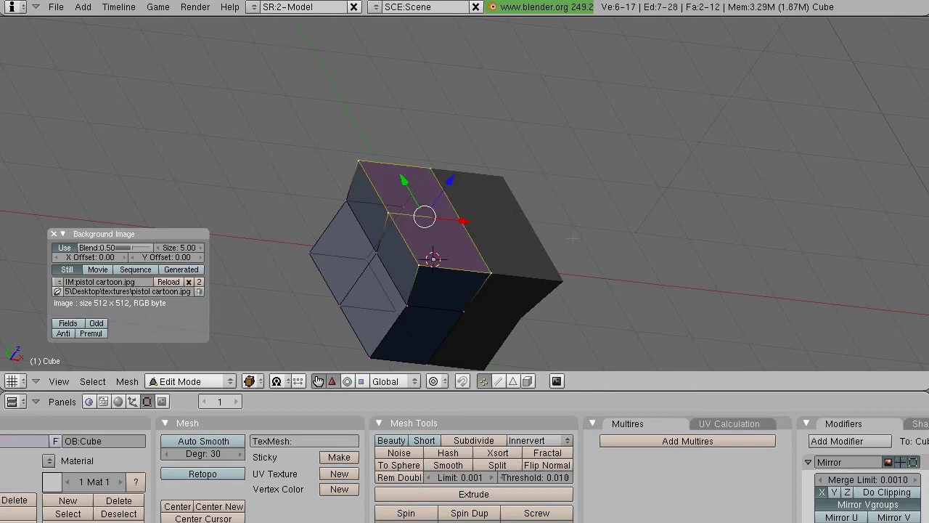
- Return to front view and raise the top row of vertices straight up, above the top of the pistol's grip
middle_drag(571, 239, 542, 158)
key(KP_3)
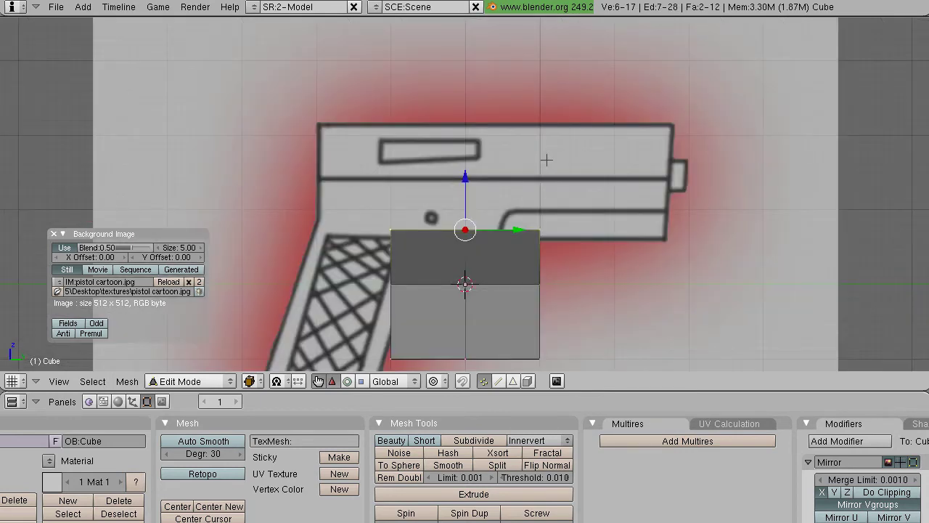
key(KP_1)
shift+middle_drag(547, 159, 521, 84)
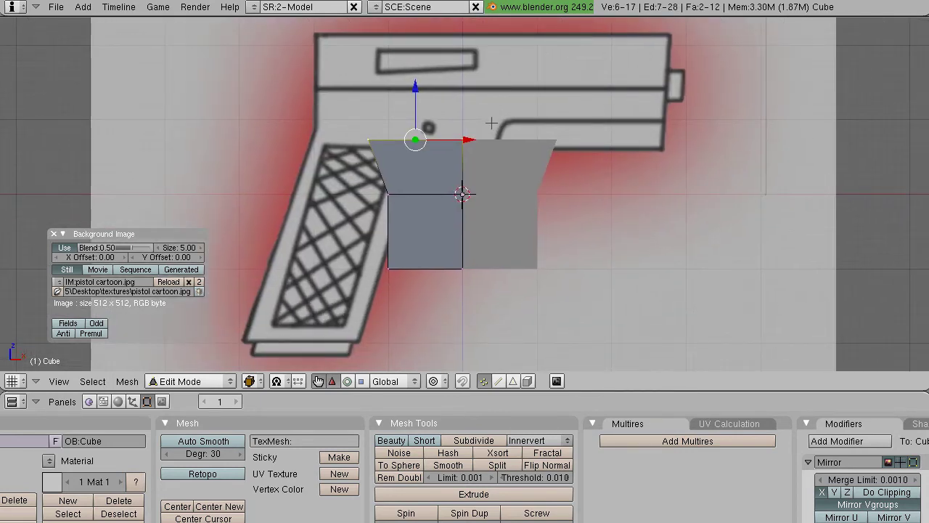
shift+middle_drag(492, 124, 498, 211)
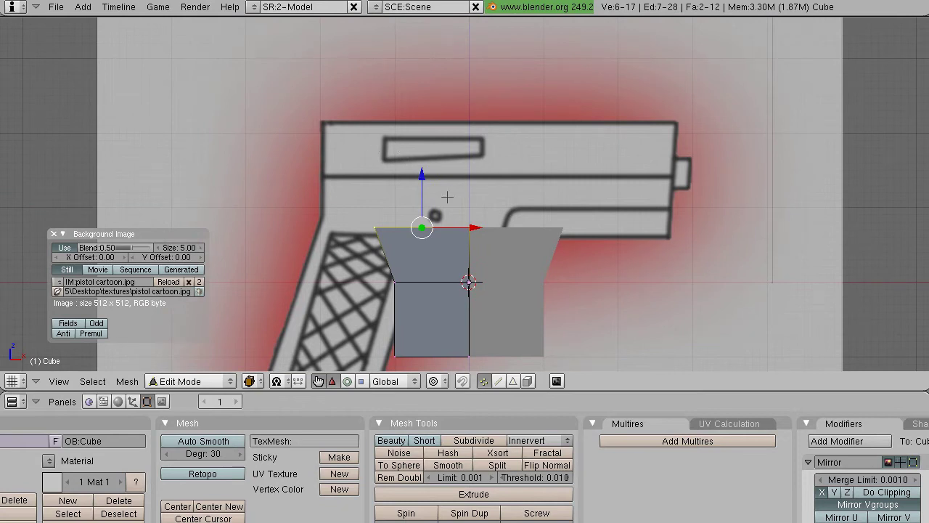
shift+middle_drag(503, 243, 517, 264)
drag(438, 212, 435, 184)
shift+middle_drag(435, 185, 419, 109)
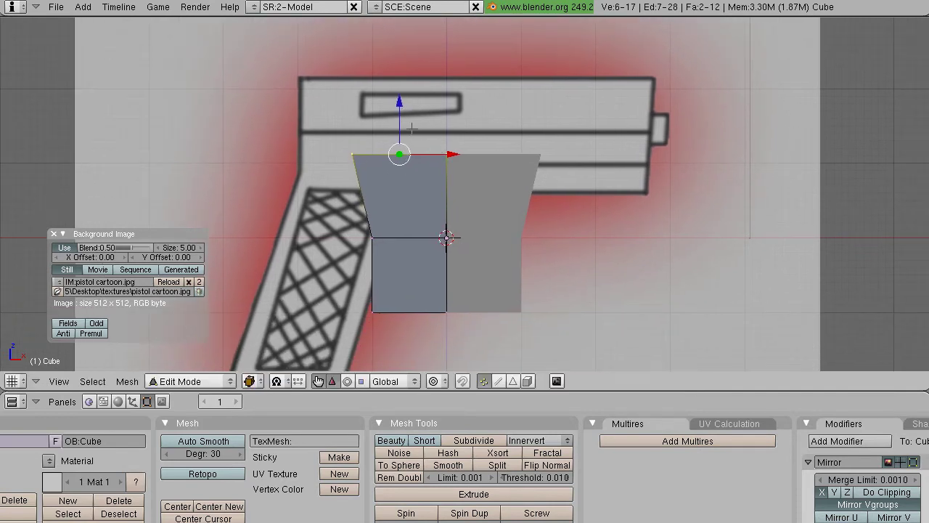
- Extrude the top faces as a region and move them straight up to just below the top of the pistol's slide
key(e)
click(388, 92)
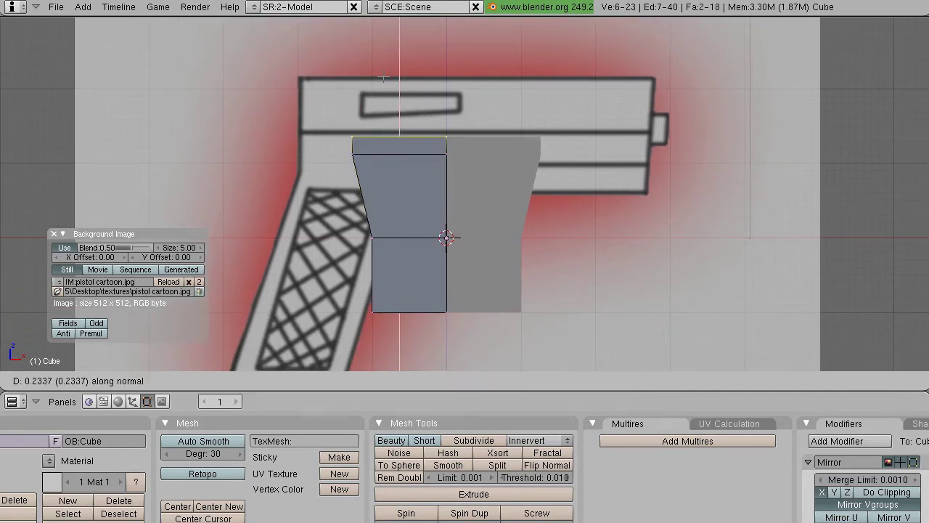
right_click(389, 93)
drag(399, 109, 400, 46)
- Select the bottom row of vertices, extrude it down as a region and raise it slightly to near the grip's lower end
shift+middle_drag(399, 189, 388, 106)
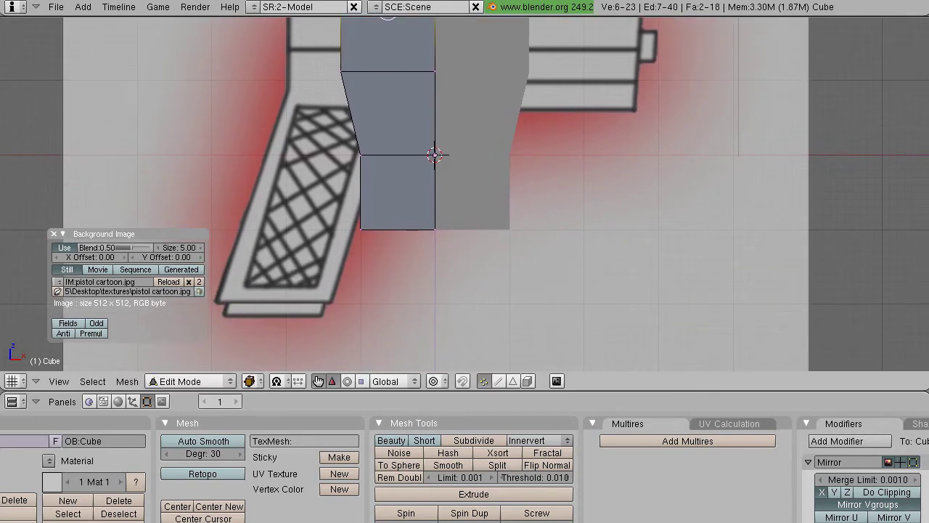
key(a)
key(b)
drag(336, 203, 519, 264)
key(e)
click(389, 210)
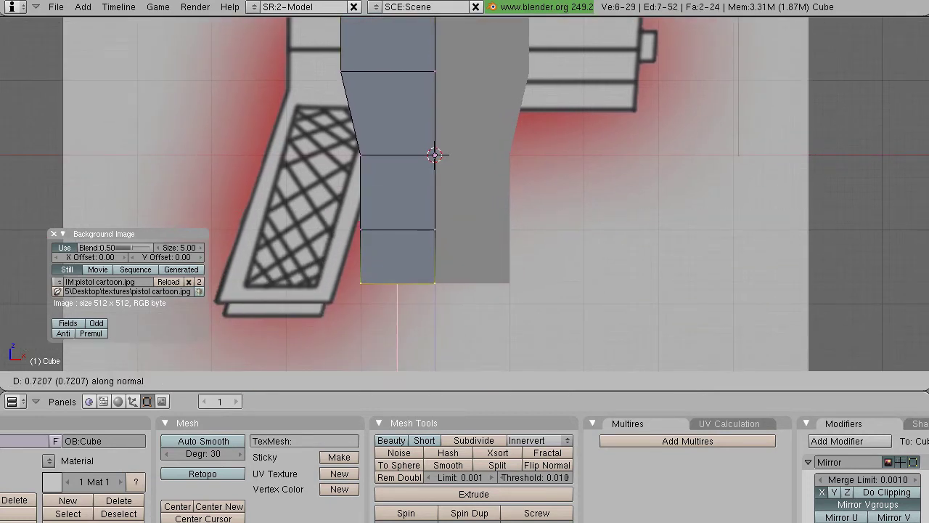
ctrl+click(425, 304)
shift+middle_drag(424, 305, 405, 205)
shift+middle_drag(340, 183, 364, 282)
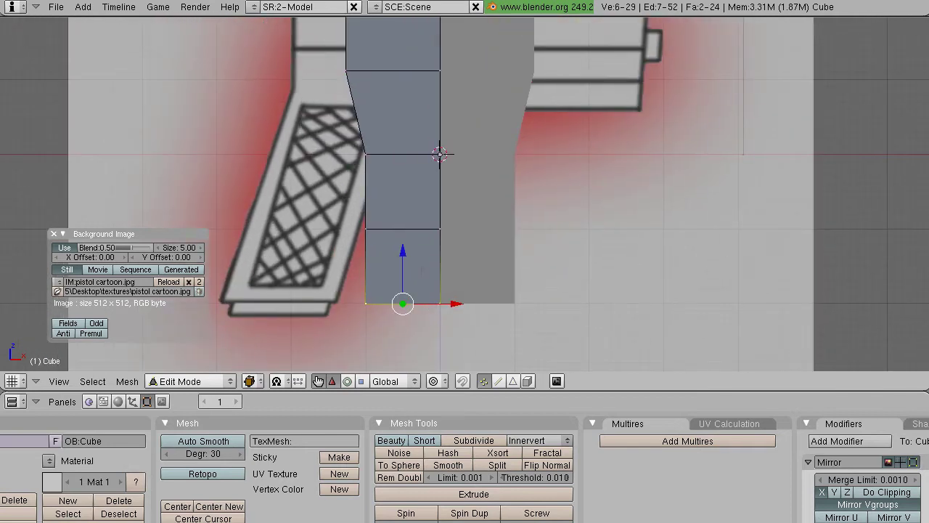
mouse_move(403, 248)
mouse_down()
mouse_move(404, 221)
mouse_move(404, 232)
mouse_up()
- Select the outer bottom corner vertices and shift them slightly outward toward the pistol grip
key(a)
key(b)
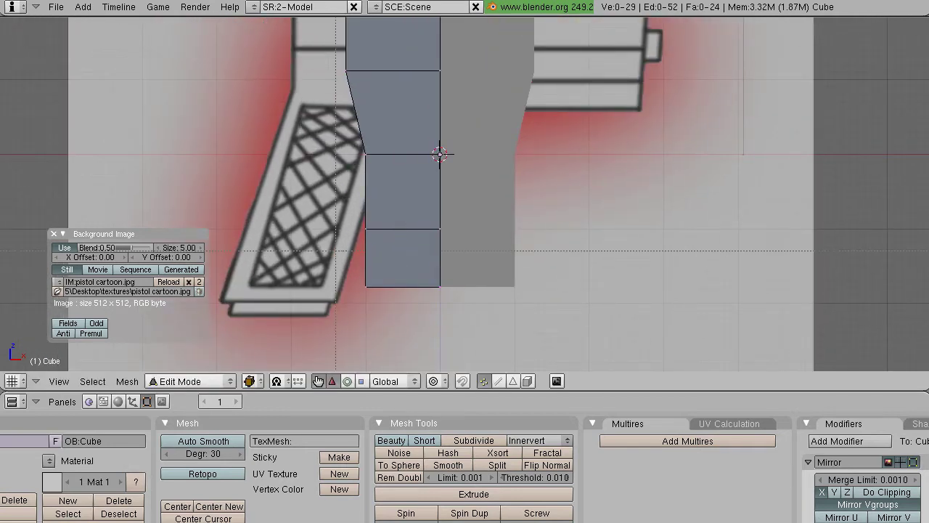
drag(337, 260, 411, 287)
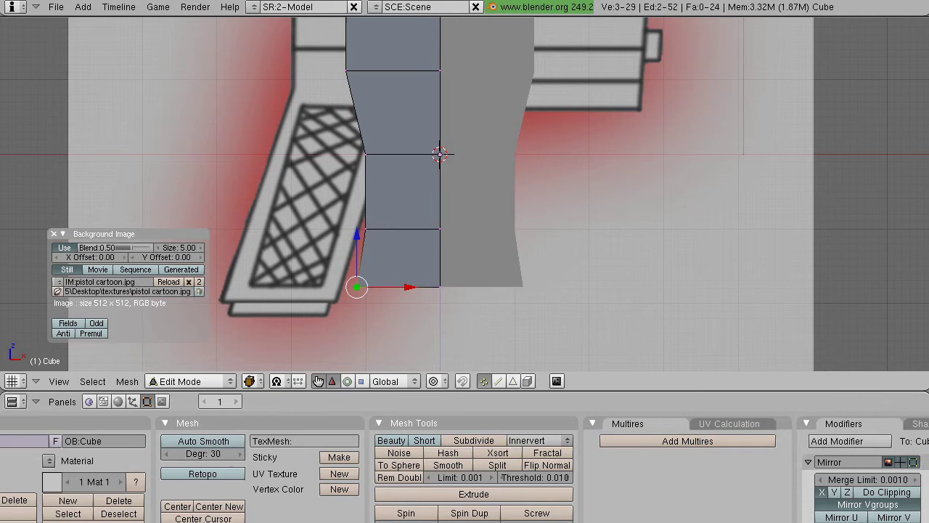
- Select the whole bottom row of vertices and extrude it straight down as a region, well below the grip
shift+middle_drag(411, 287, 402, 201)
key(a)
key(b)
drag(330, 185, 465, 230)
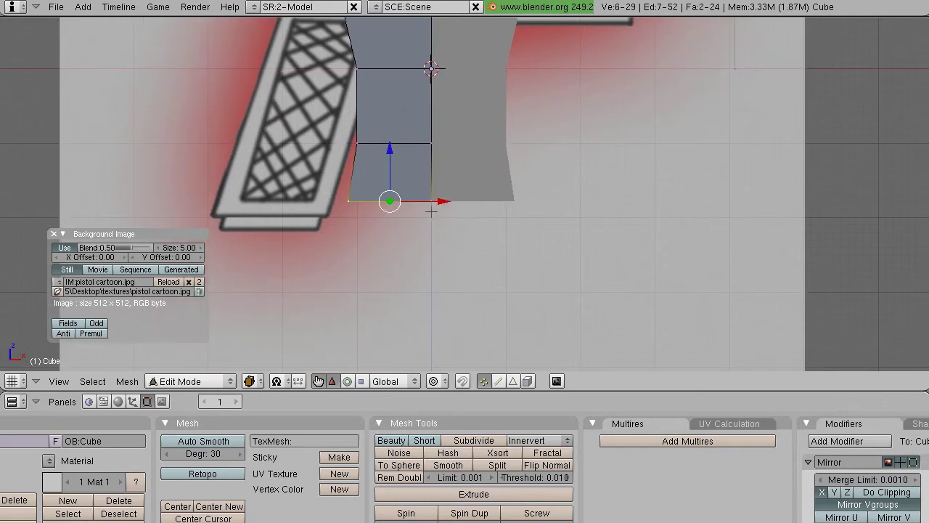
shift+middle_drag(432, 212, 422, 124)
key(e)
click(418, 147)
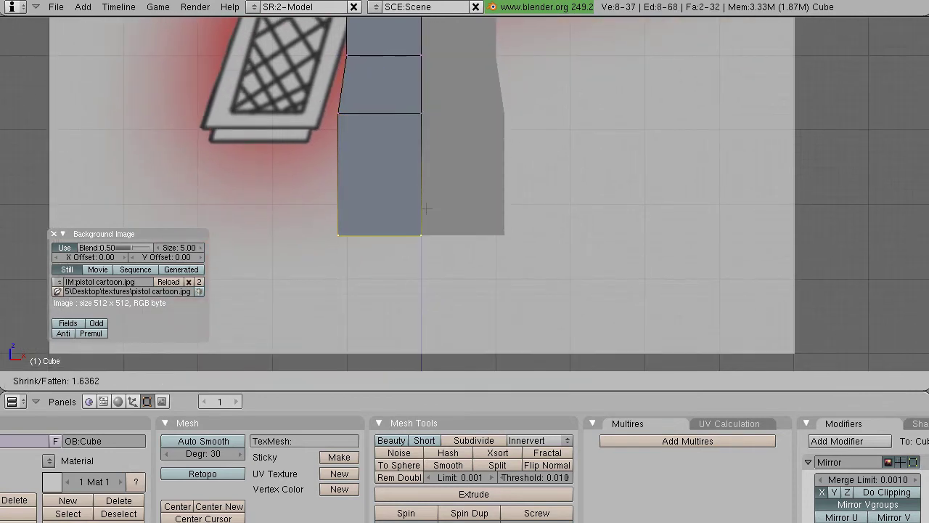
click(418, 283)
- Select the loop of faces second from the top of the column, and clear the selection
shift+middle_drag(418, 197, 436, 363)
shift+middle_drag(418, 167, 383, 122)
key(a)
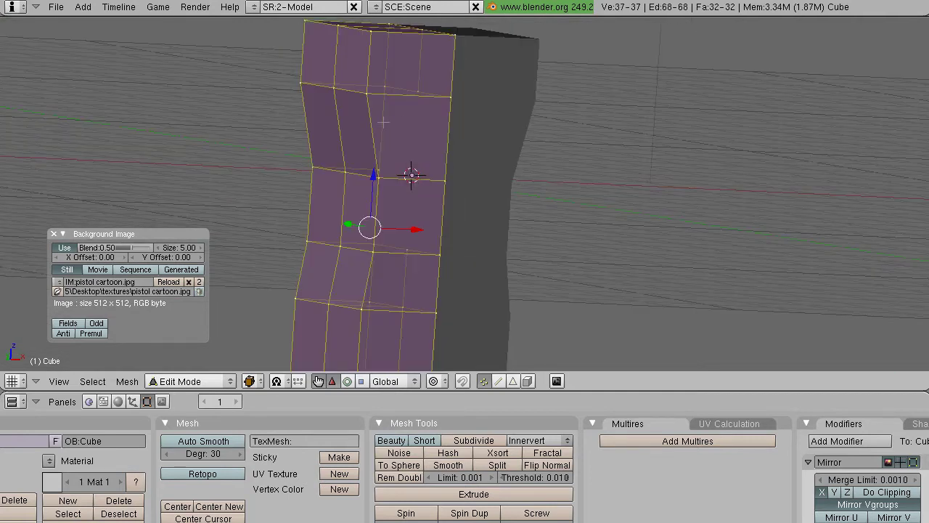
key(a)
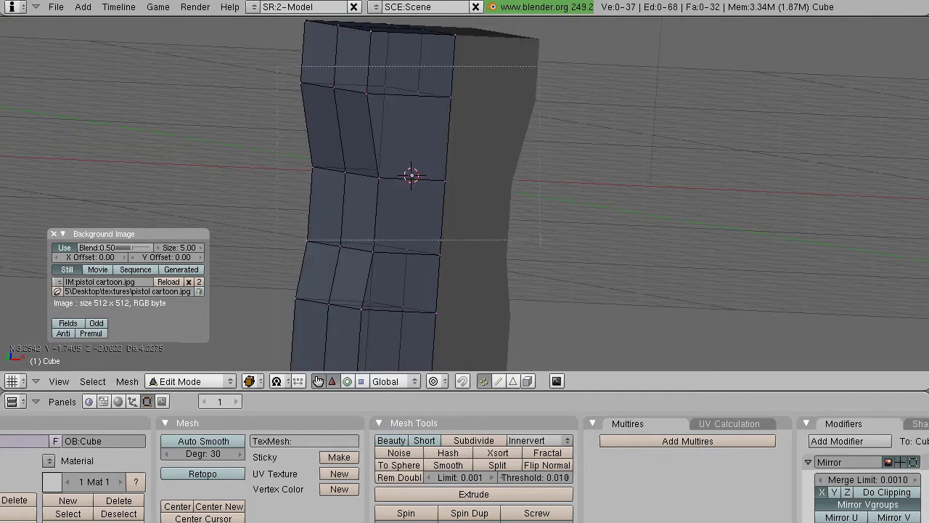
alt+right_click(473, 136)
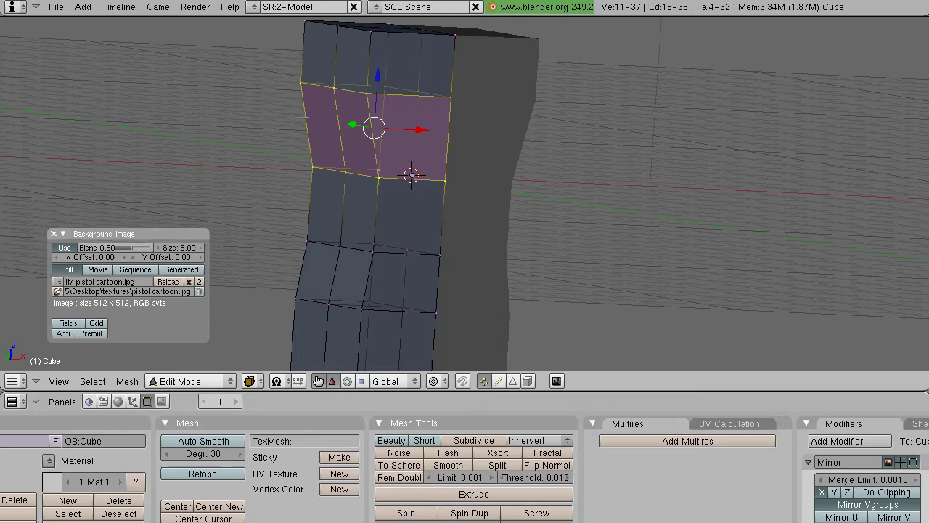
middle_drag(479, 130, 419, 124)
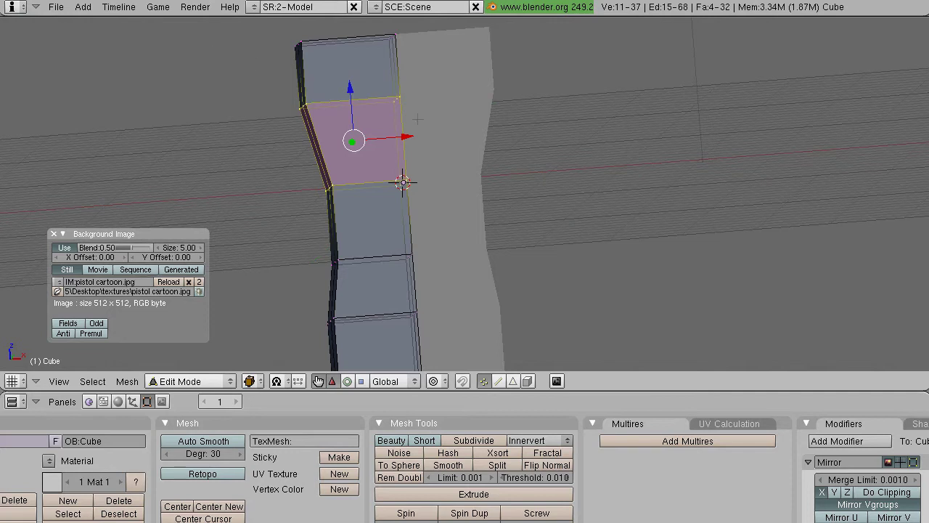
shift+middle_drag(306, 284, 307, 178)
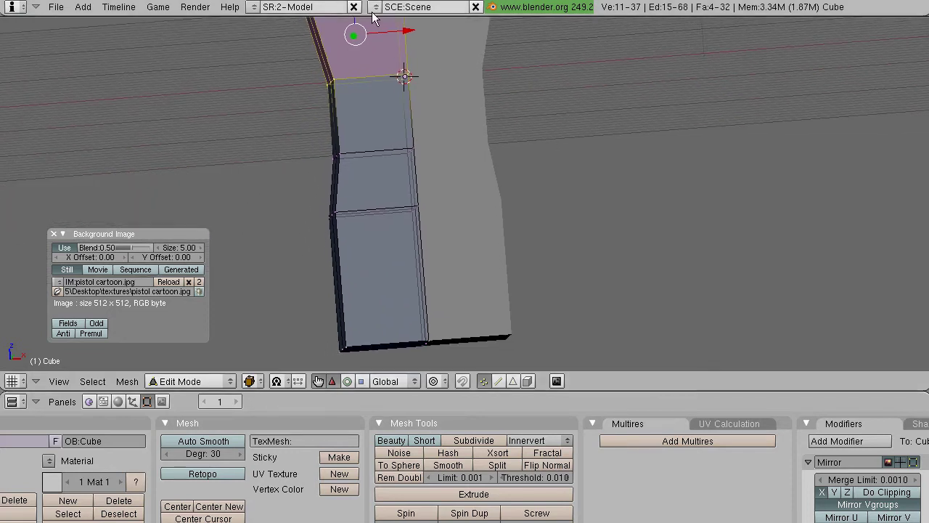
key(a)
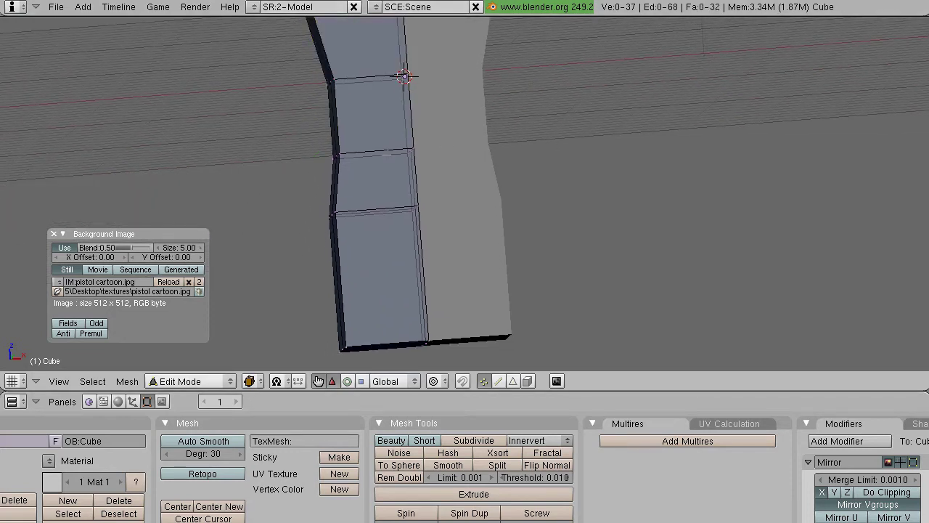
key(a)
middle_drag(398, 80, 444, 172)
key(a)
key(a)
key(a)
key(k)
click(443, 172)
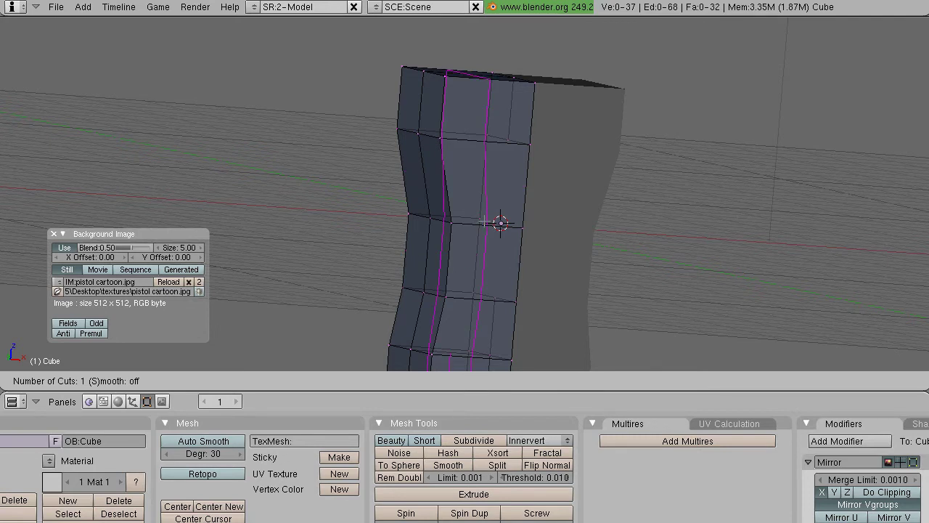
key(Escape)
middle_drag(485, 223, 464, 280)
middle_drag(456, 103, 457, 149)
key(k)
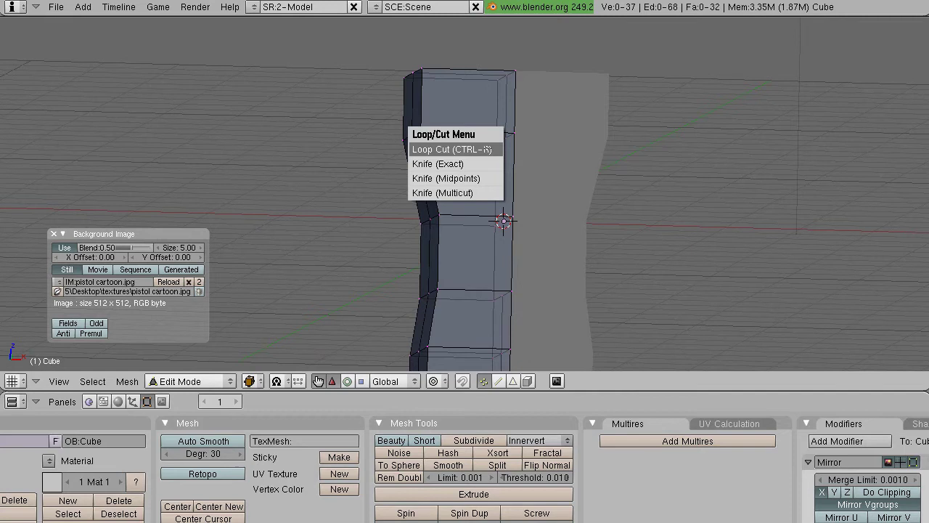
click(452, 148)
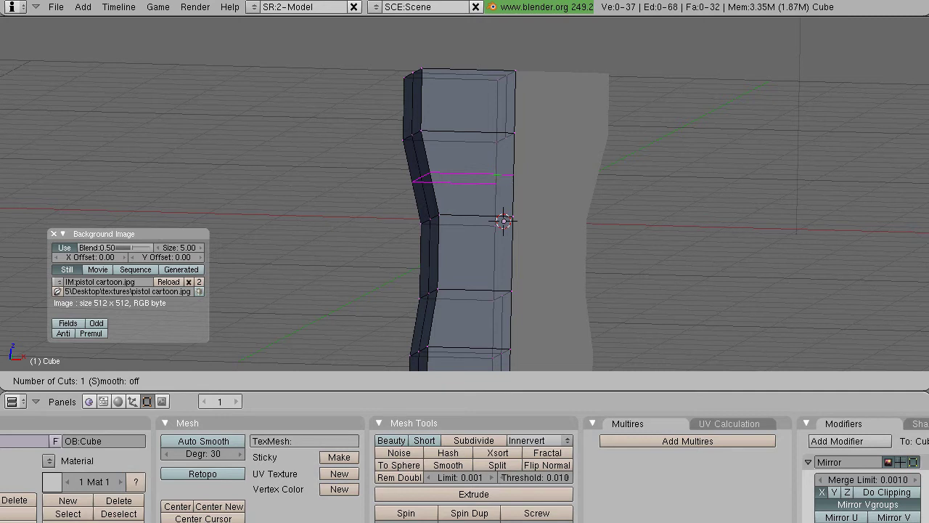
key(Escape)
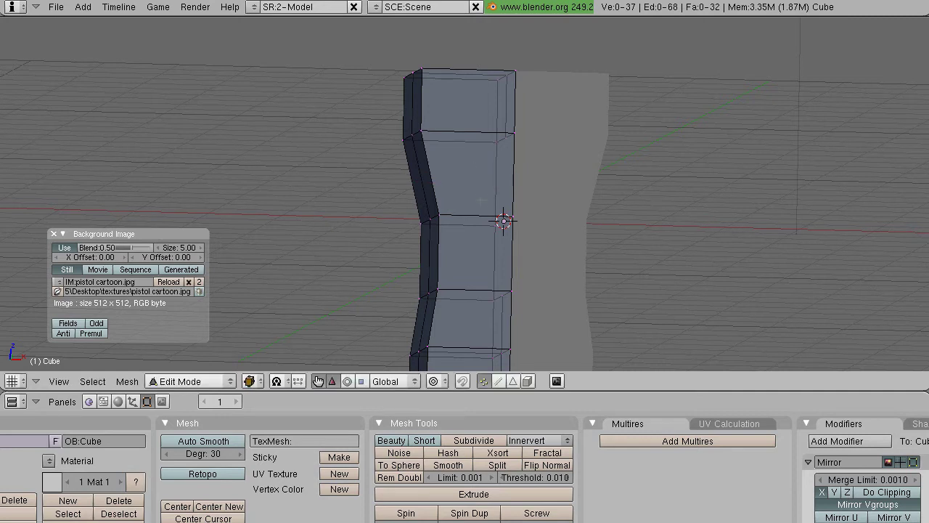
key(k)
key(Escape)
- Cut the whole selected mesh horizontally across the second face row from the top with Knife (Midpoints)
middle_drag(482, 166, 472, 207)
key(a)
key(a)
key(k)
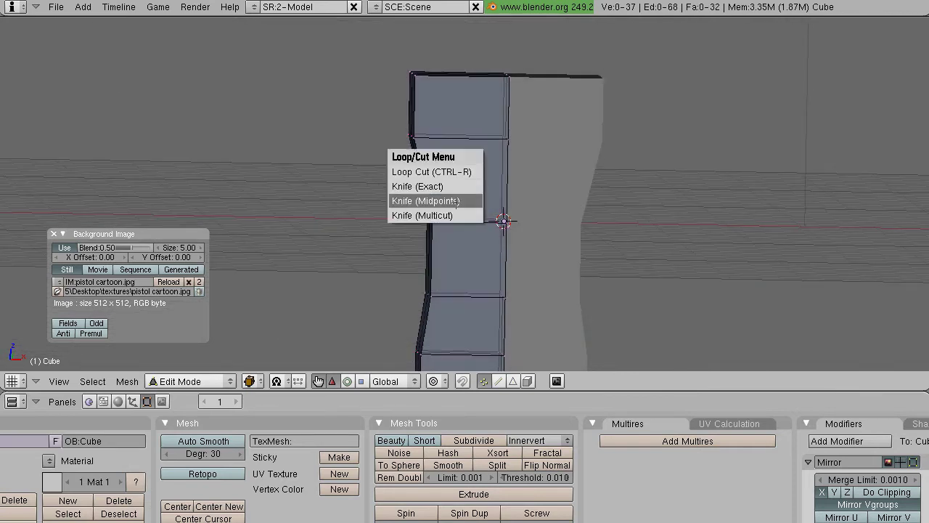
click(454, 201)
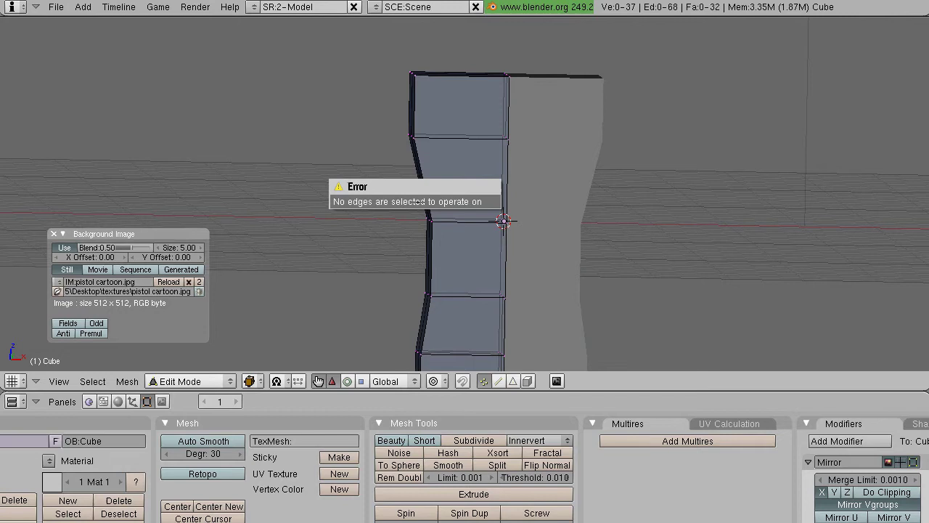
key(a)
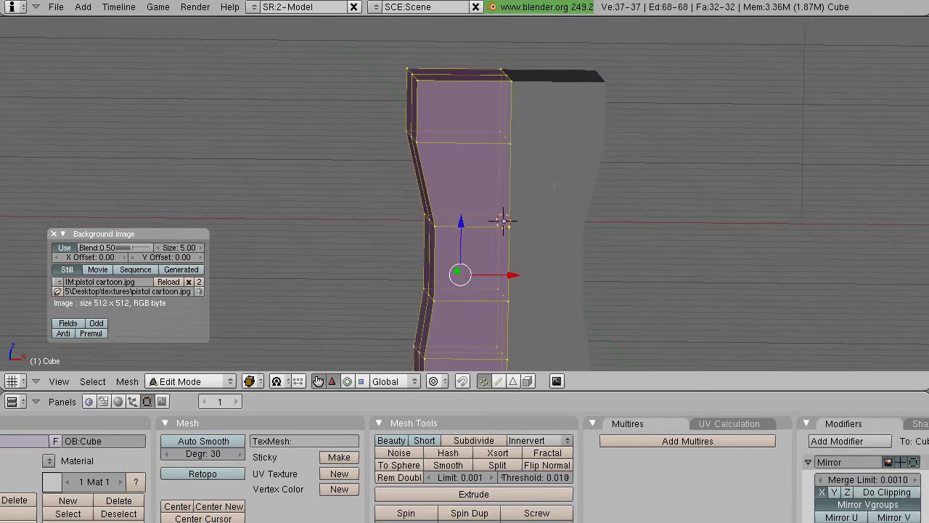
key(k)
click(462, 191)
drag(370, 166, 578, 163)
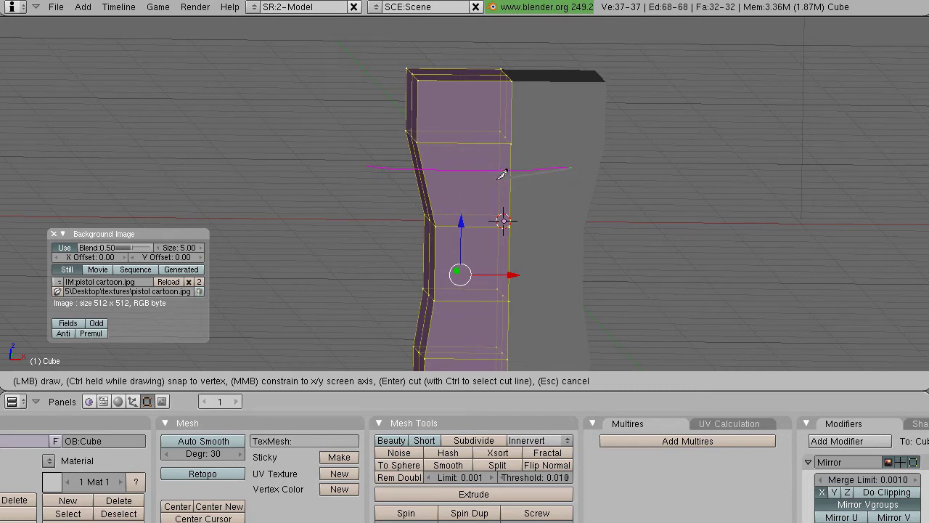
key(Return)
middle_drag(516, 172, 455, 175)
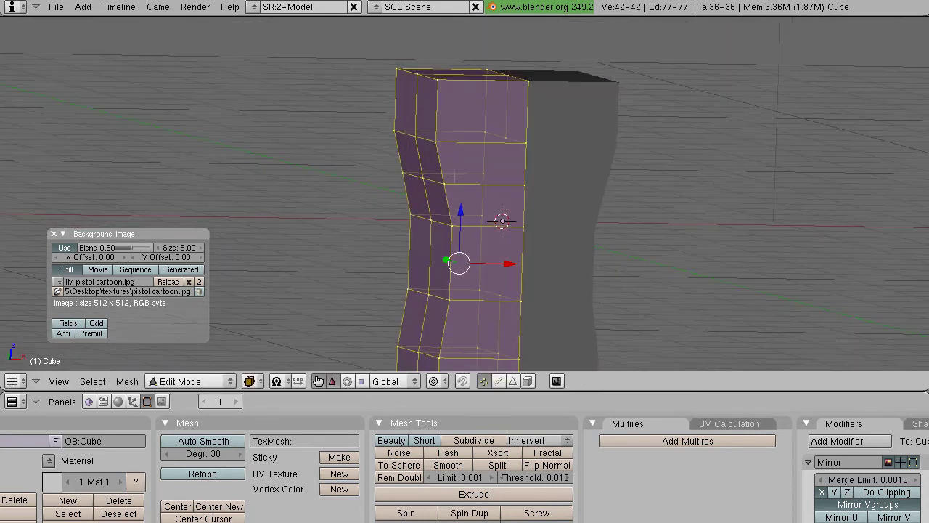
- Try moving one outer vertex on the new cut line, and undo the midpoint knife cut
right_click(417, 174)
key(g)
right_click(508, 227)
middle_drag(503, 232, 555, 220)
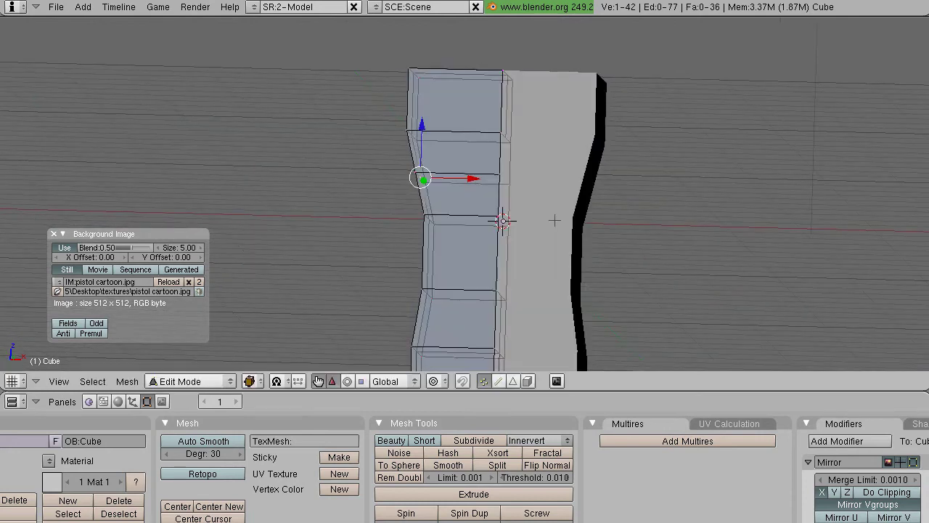
key(ctrl+z)
key(ctrl+z)
- Try a freehand Knife (Exact) cut across the second face row from the top, and undo it
middle_drag(473, 211, 513, 227)
key(k)
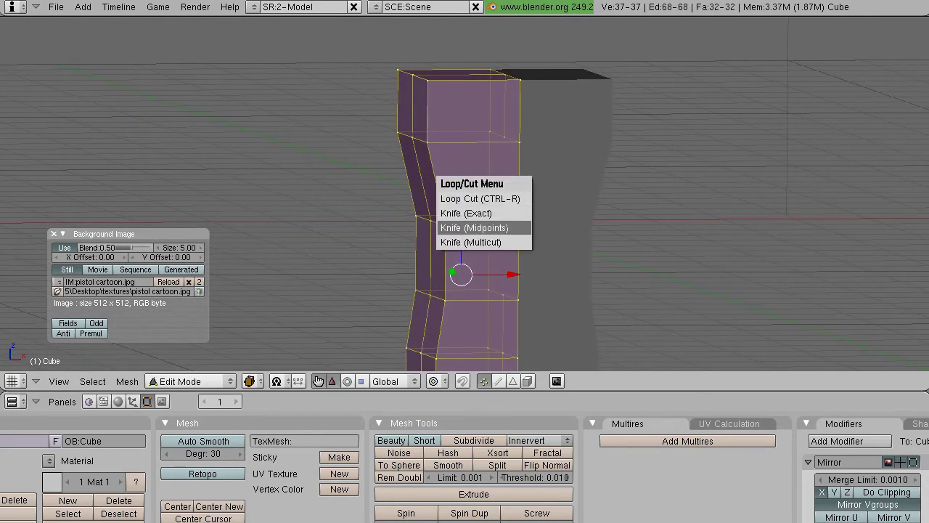
click(466, 212)
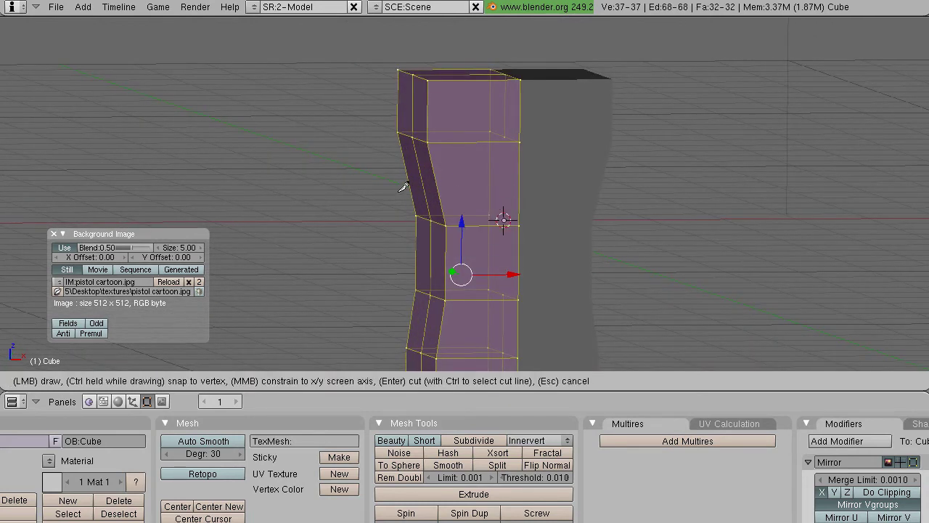
mouse_move(367, 159)
mouse_down()
mouse_move(460, 168)
mouse_move(514, 149)
mouse_move(579, 192)
mouse_up()
key(Return)
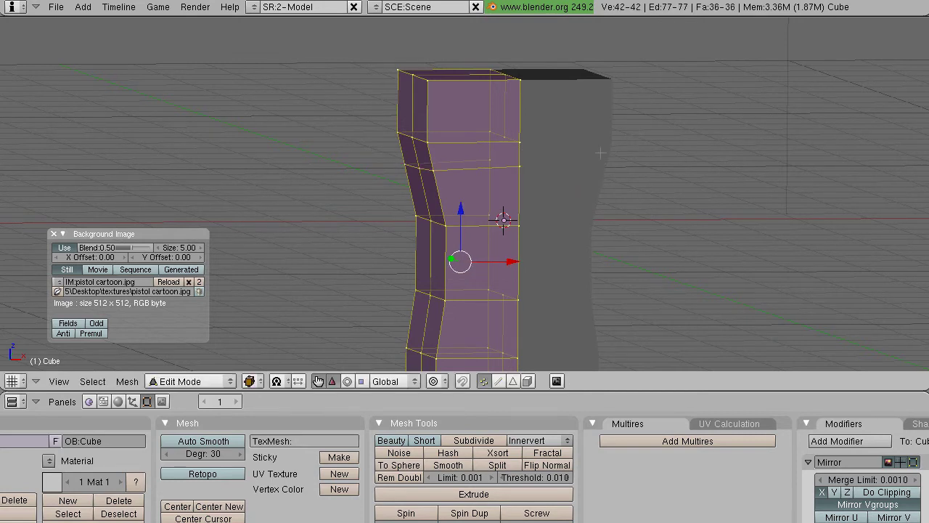
middle_drag(523, 177, 492, 179)
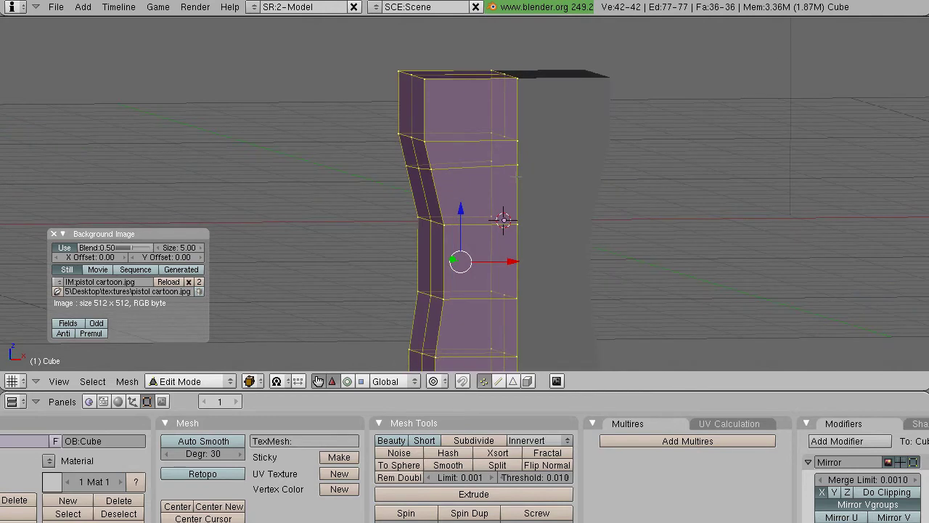
key(ctrl+z)
- Try a Knife (Multicut) with three cuts across the second face row from the top, and undo it
key(k)
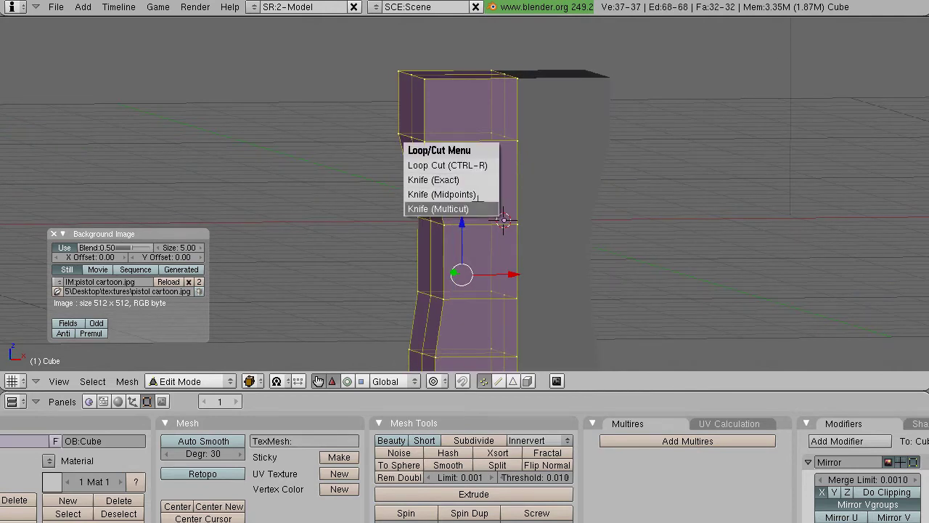
click(474, 207)
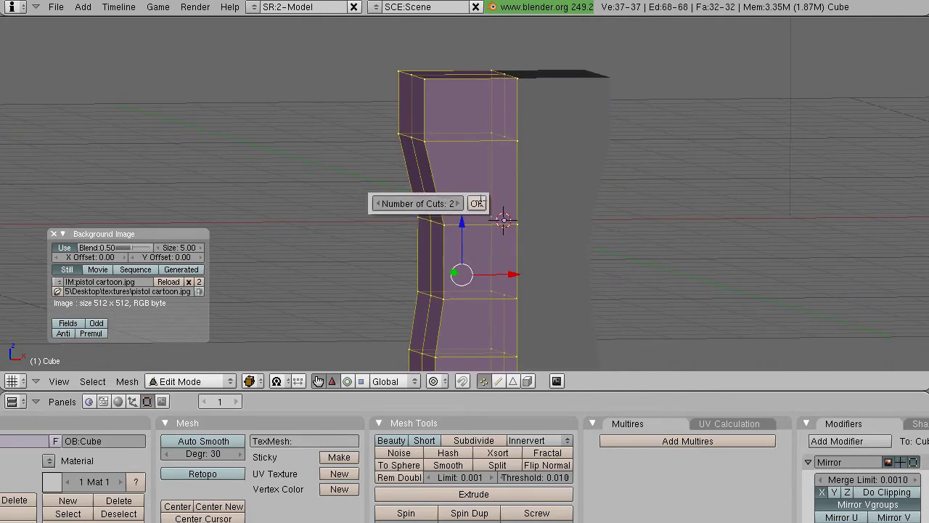
click(460, 203)
click(476, 203)
drag(382, 175, 596, 150)
key(Return)
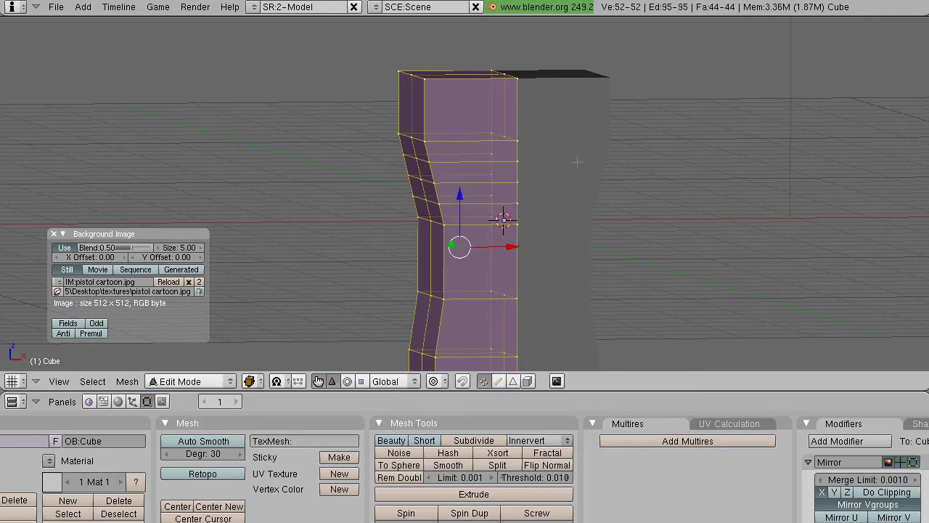
middle_drag(570, 172, 545, 257)
key(ctrl+z)
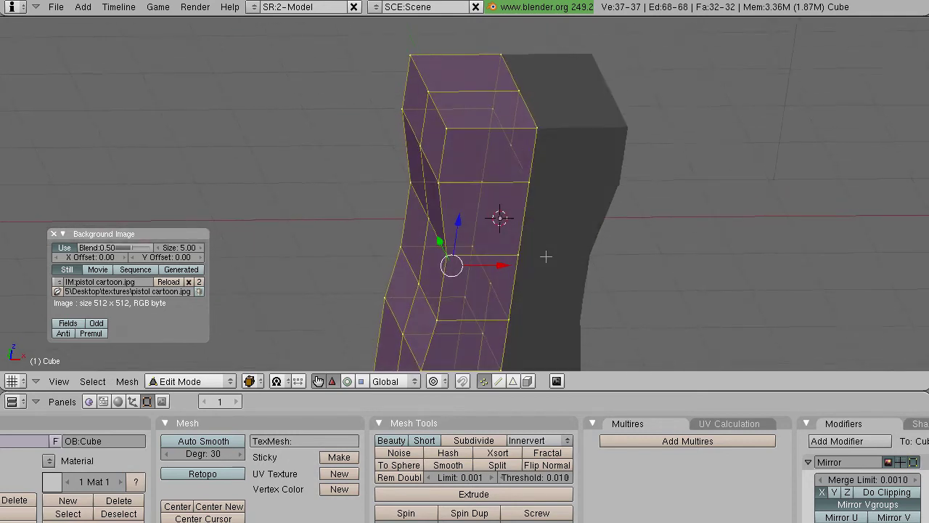
- Switch to face selection, select the front face on top of the column and delete its vertices
middle_drag(464, 145, 487, 214)
click(513, 381)
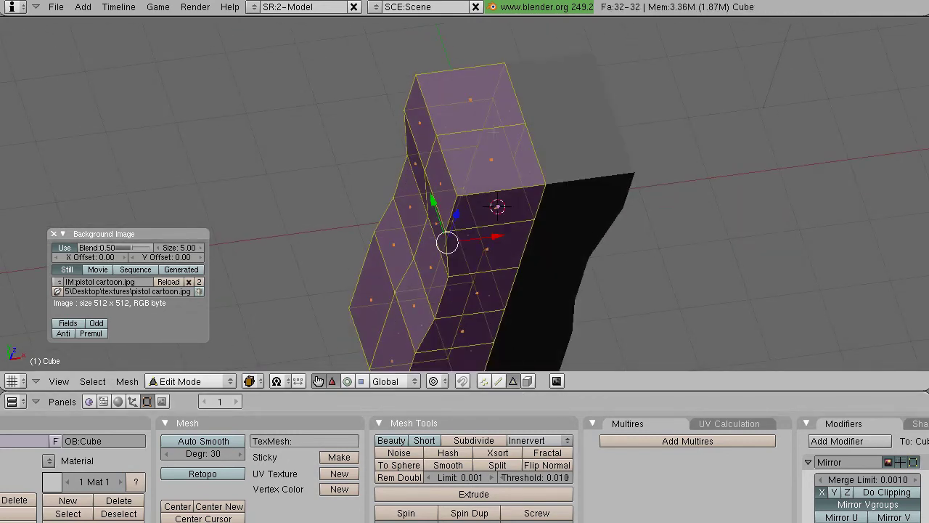
right_click(492, 159)
key(x)
click(492, 159)
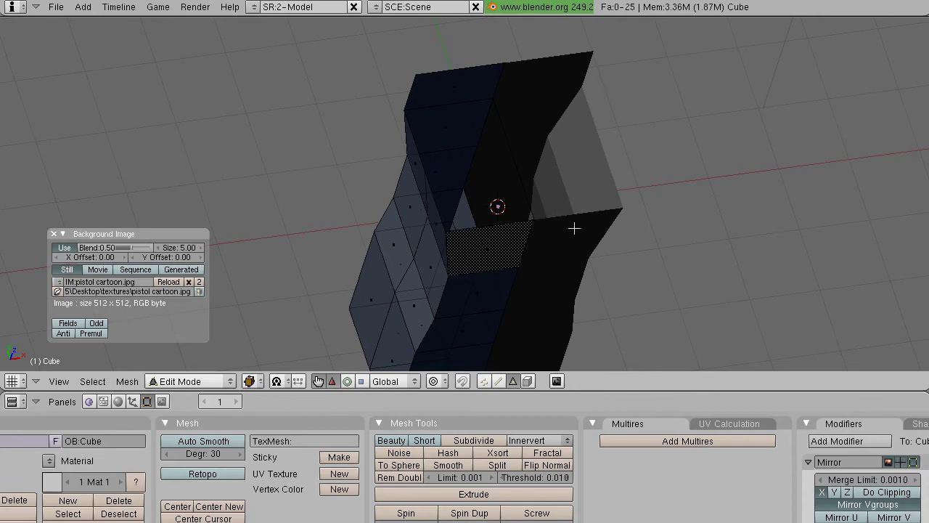
- Switch to vertex selection and delete the loose vertex midway along the opening's edge on the mirror centreline
middle_drag(574, 227, 506, 166)
click(483, 382)
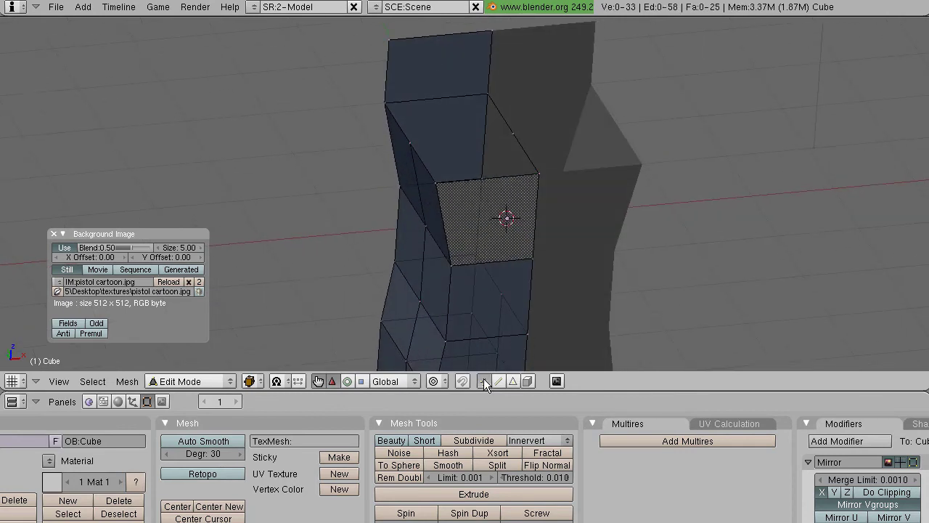
mouse_move(422, 196)
middle_down()
mouse_move(451, 264)
mouse_move(434, 144)
mouse_move(452, 97)
mouse_move(473, 182)
mouse_move(419, 127)
mouse_move(508, 135)
middle_up()
right_click(513, 138)
key(x)
click(473, 140)
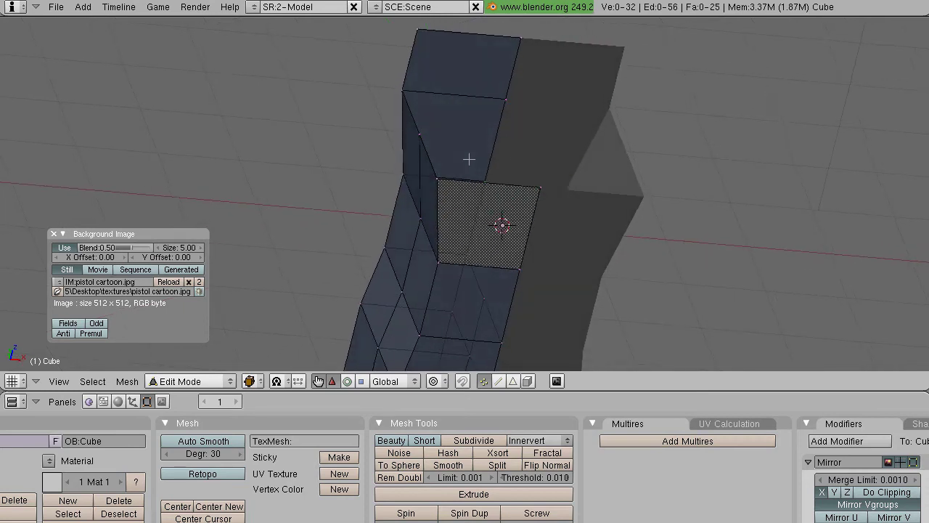
- Try to fill a face between three vertices around the opening, and undo it
middle_drag(473, 160, 358, 273)
right_click(404, 211)
shift+right_click(394, 251)
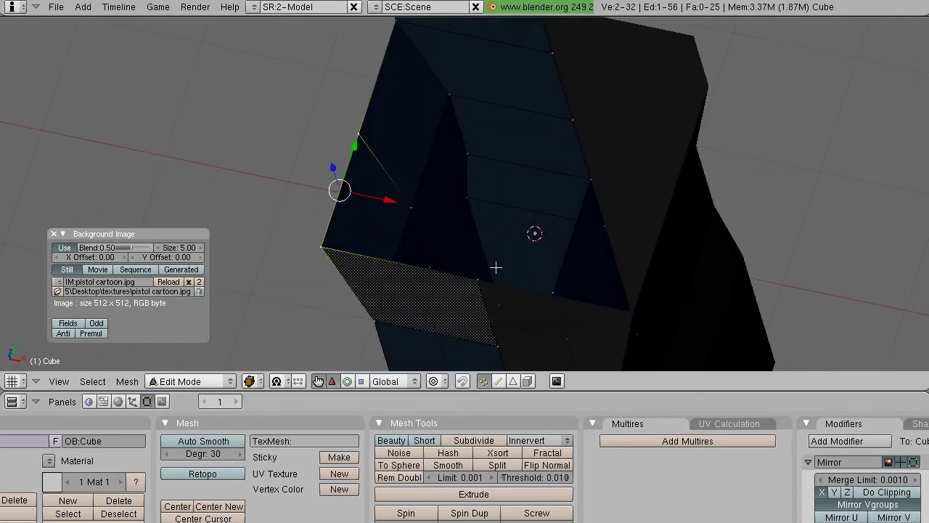
shift+right_click(473, 275)
middle_drag(472, 275, 507, 256)
key(f)
key(ctrl+z)
- Extrude the middle vertex of the opening's outer side edge across the gap and move it along X toward the mirror centreline
right_click(358, 128)
middle_drag(360, 129, 376, 205)
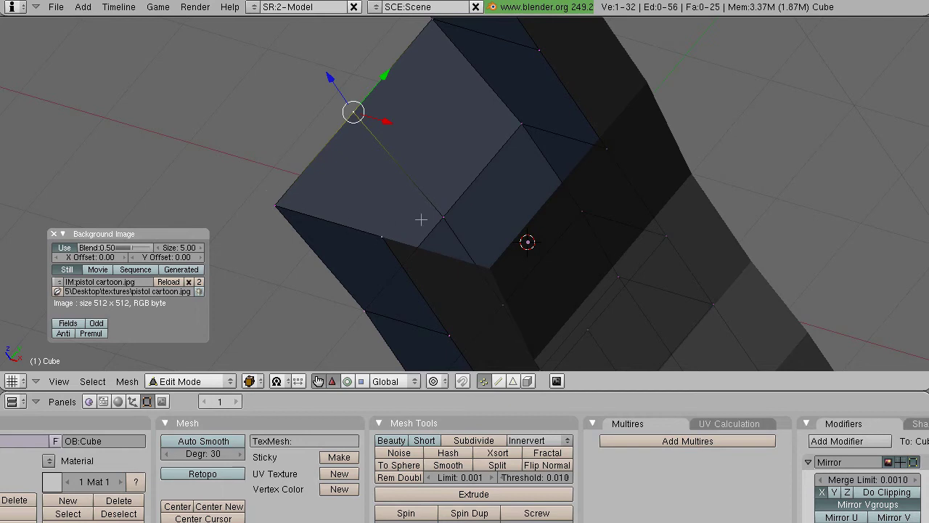
middle_drag(389, 252, 461, 239)
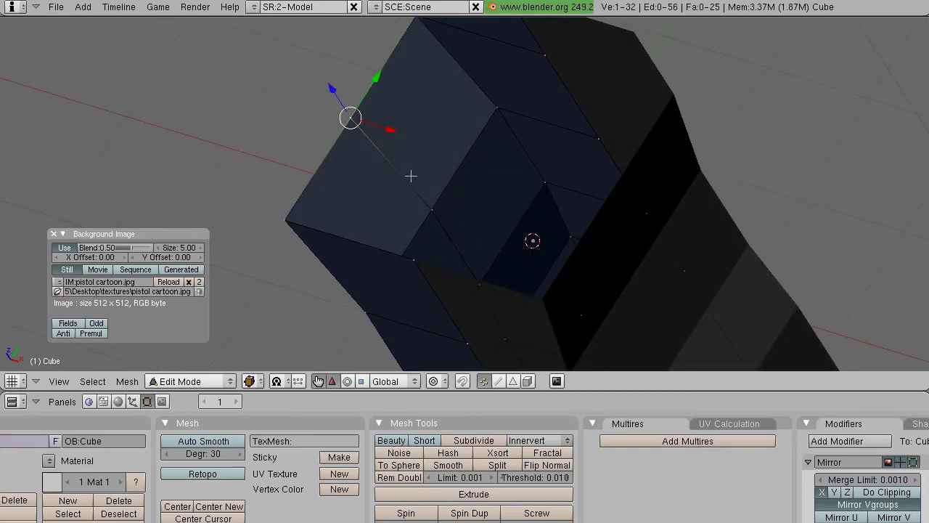
key(e)
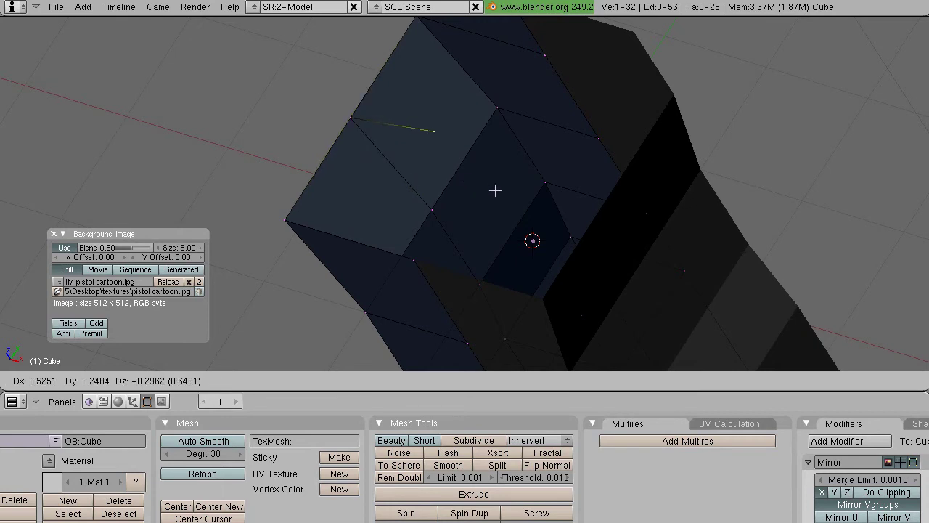
click(494, 192)
middle_drag(494, 193, 439, 177)
key(g)
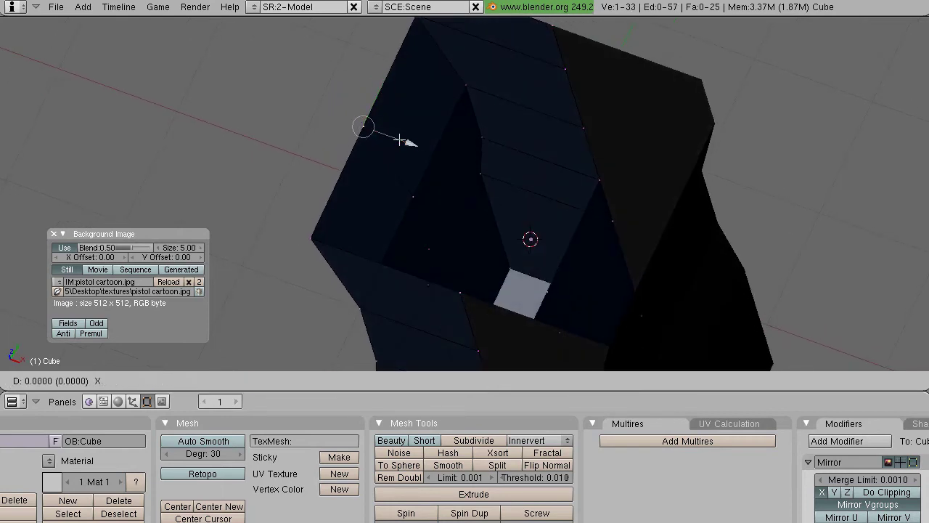
click(551, 203)
- Select the front vertex of the opening on the mirror centreline and show its transform properties
middle_drag(551, 203, 492, 270)
right_click(429, 260)
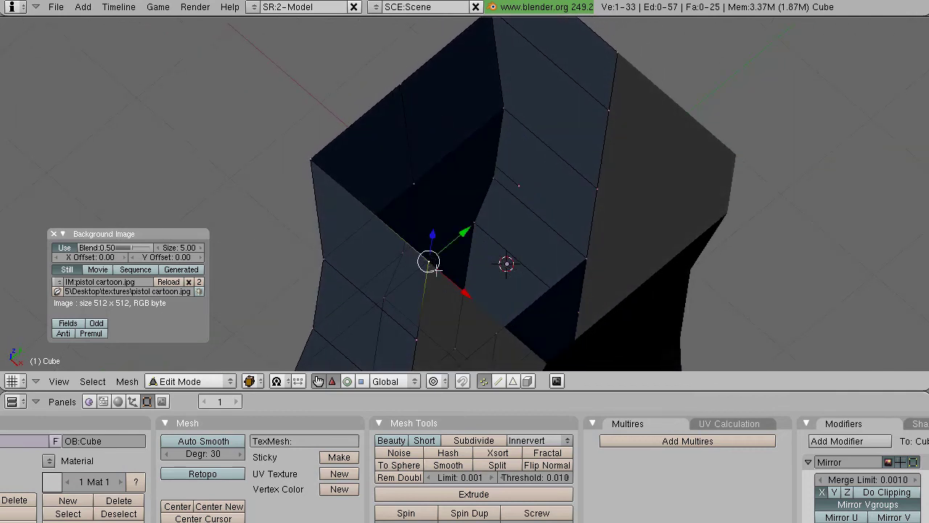
key(n)
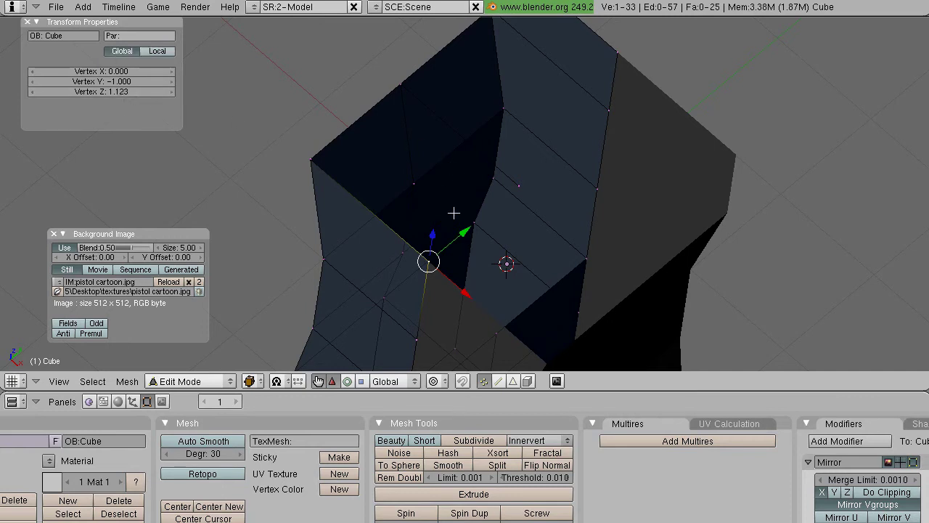
- Undo the accidental vertex move and set the extruded vertex's X coordinate to 0 so it sits on the mirror centreline
drag(457, 282, 440, 268)
key(ctrl+z)
right_click(529, 181)
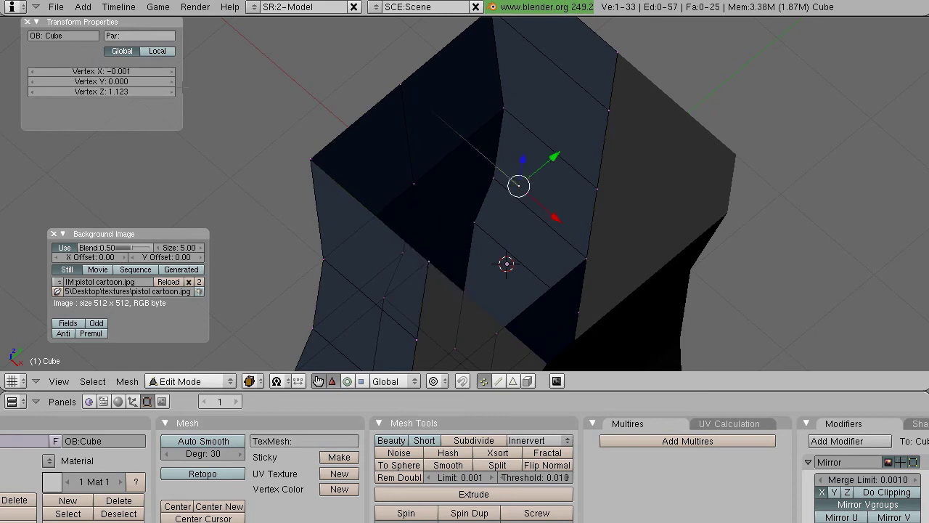
click(120, 71)
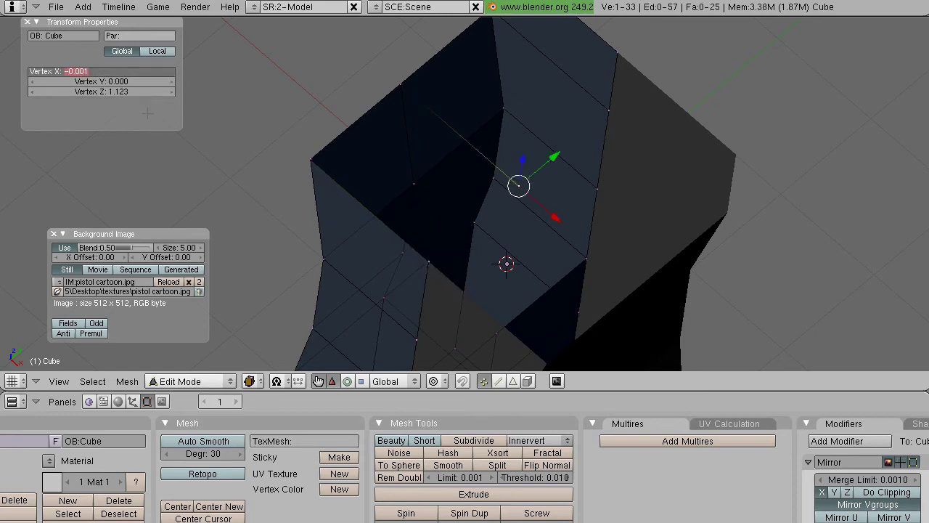
text(0)
click(276, 134)
- Fill a face between the centred vertex and the three other corner vertices at the front of the top opening
middle_drag(496, 199, 540, 203)
shift+right_click(446, 255)
middle_drag(448, 257, 501, 290)
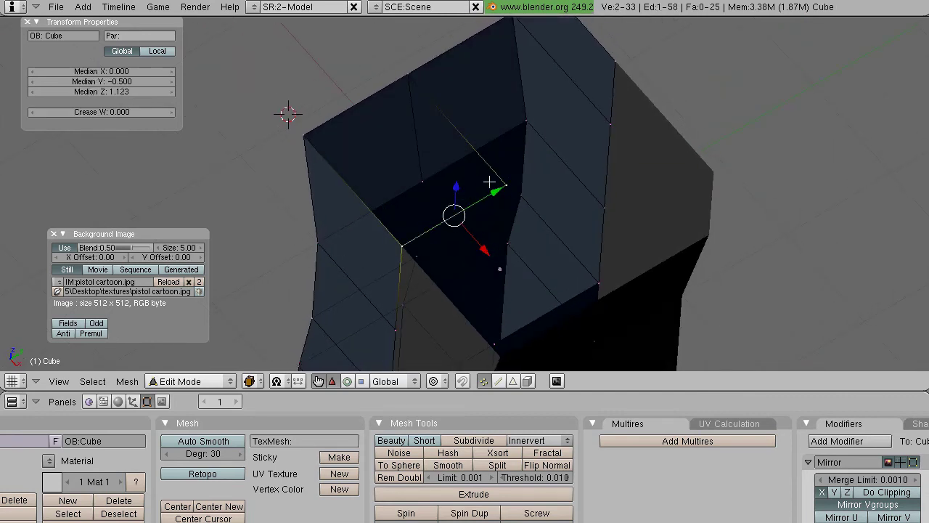
middle_drag(425, 259, 378, 87)
shift+right_click(397, 74)
shift+right_click(296, 135)
key(f)
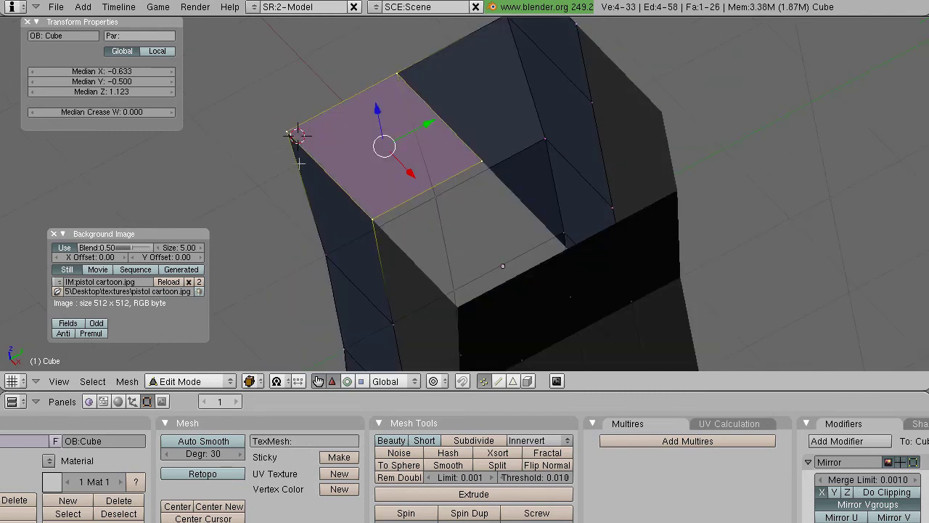
- Select the four corner vertices of the new top face and flip its normals
middle_drag(300, 163, 436, 202)
right_click(537, 109)
key(g)
right_click(632, 45)
middle_drag(503, 172, 591, 178)
shift+right_click(469, 116)
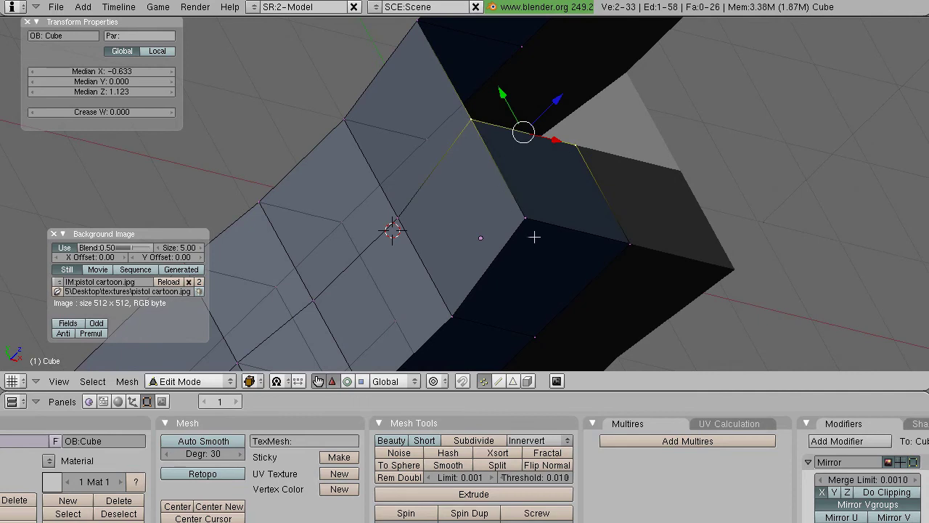
shift+right_click(534, 238)
shift+right_click(628, 239)
key(w)
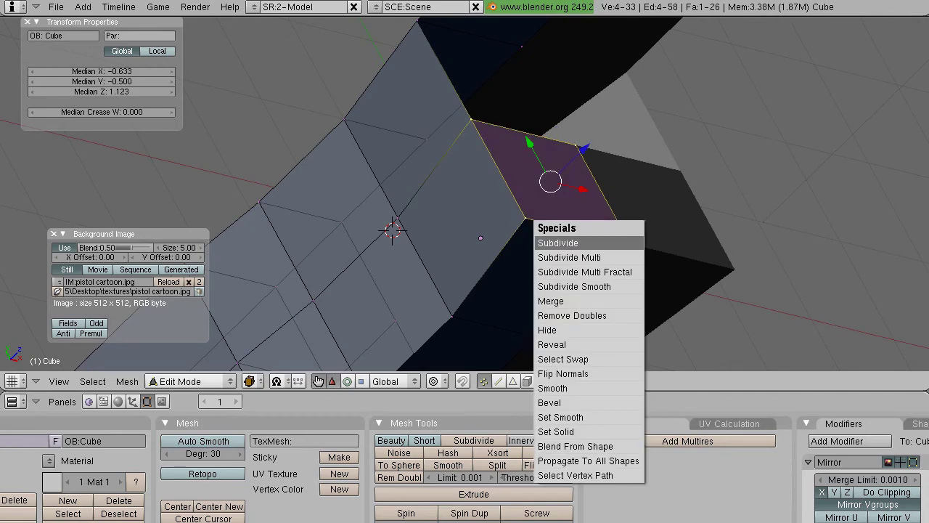
key(w)
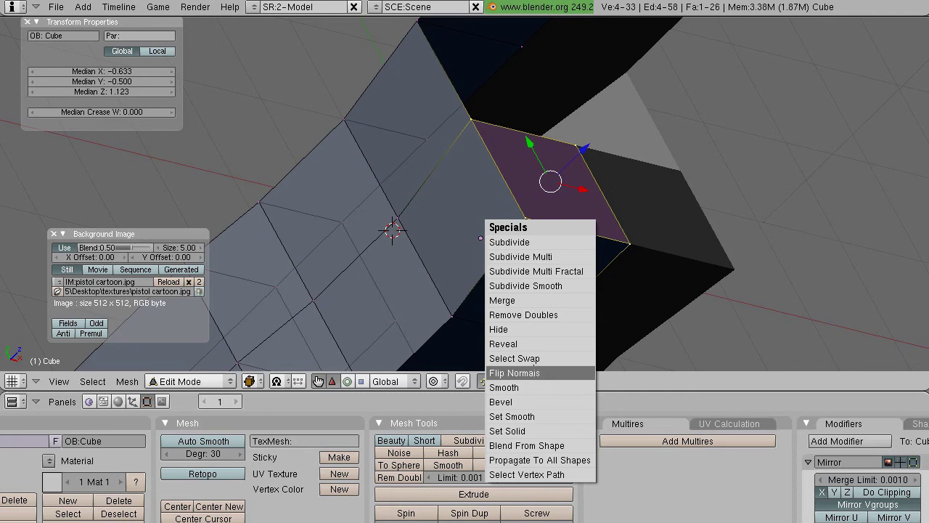
click(533, 369)
- Switch to Object Mode and the Textured draw type to inspect the shading of the new top face
middle_drag(533, 363, 522, 247)
key(Tab)
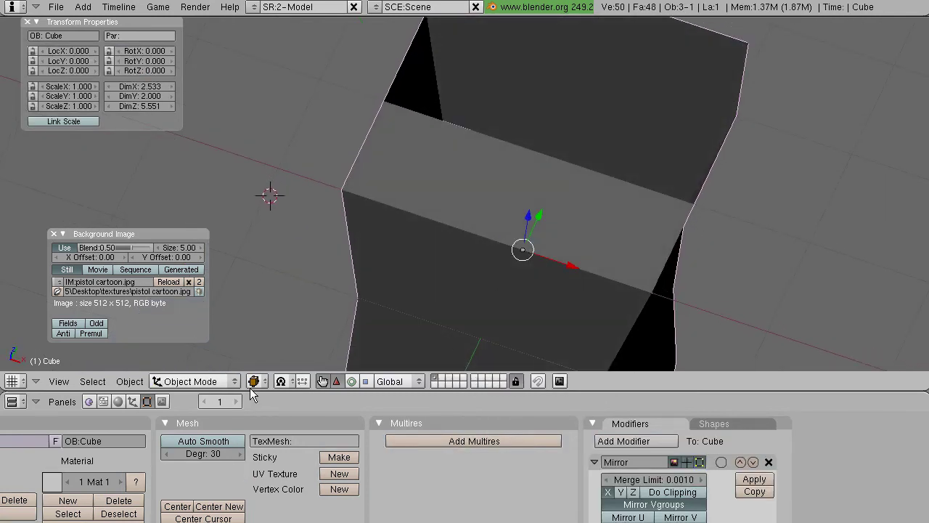
click(255, 382)
click(274, 307)
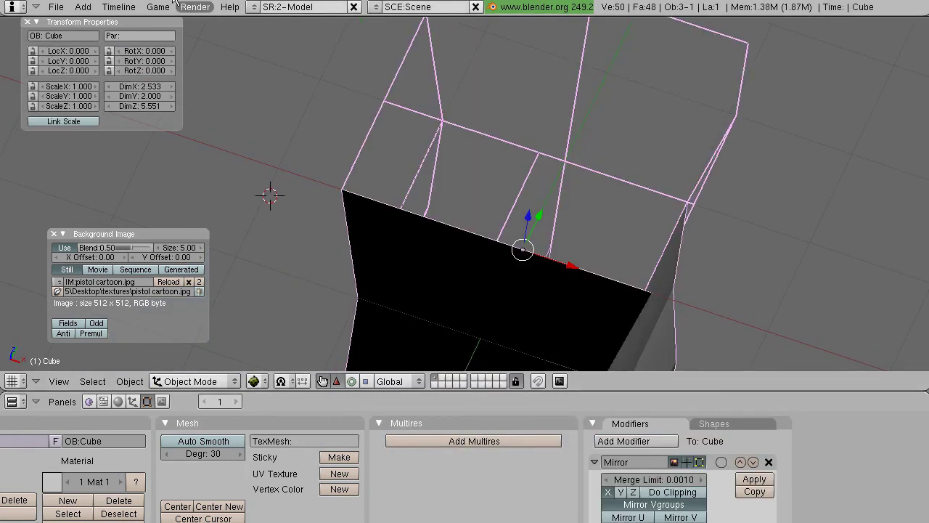
middle_drag(494, 290, 472, 210)
- Flip the new top face's normals once more in Edit Mode and return to Object Mode to check it
key(Tab)
key(w)
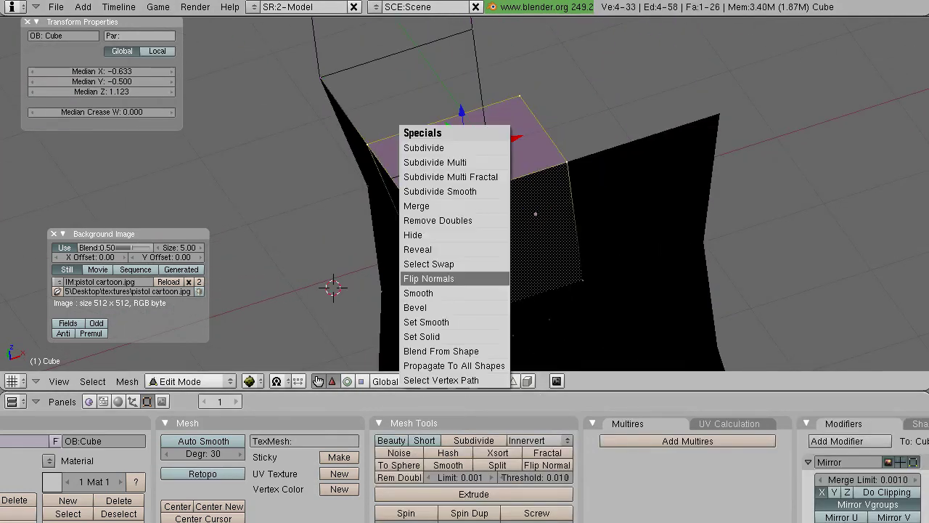
click(428, 278)
key(Tab)
middle_drag(428, 278, 516, 253)
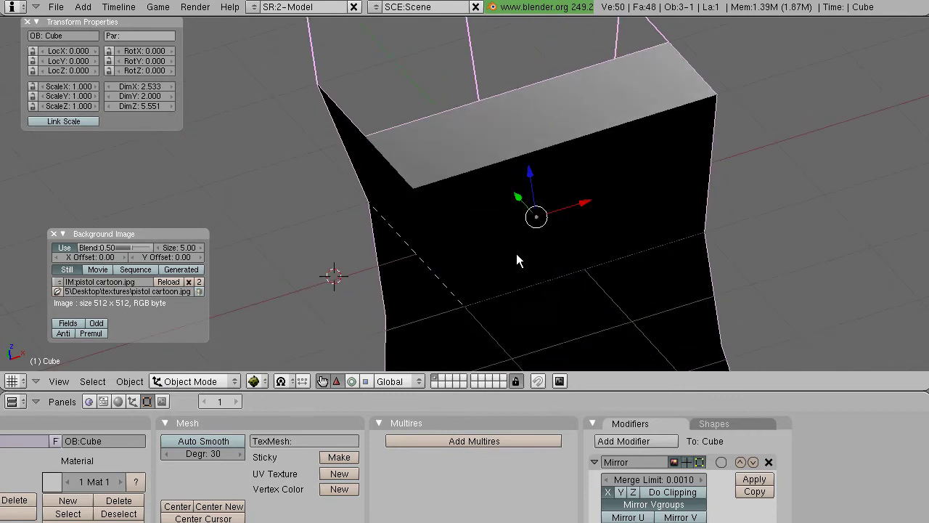
- Erase the whole cube object and frame the pistol reference image in the orthographic side view
key(x)
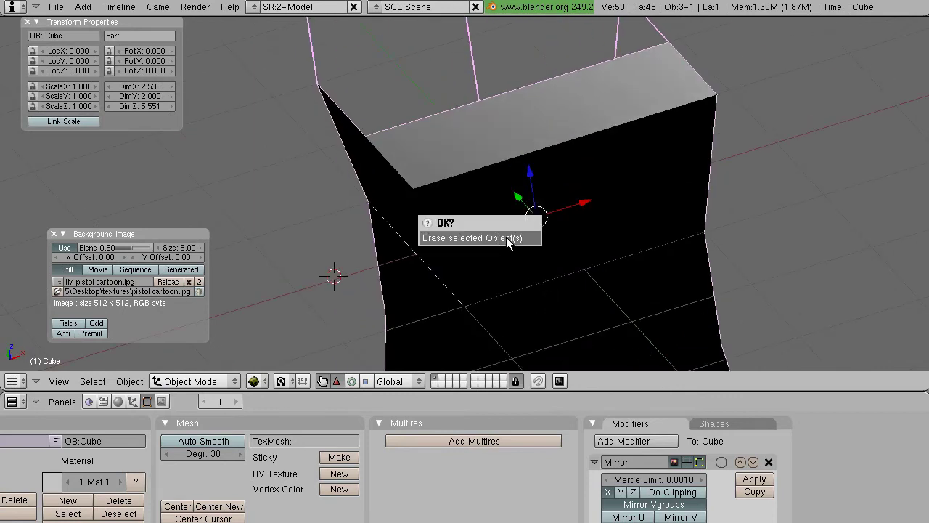
click(508, 240)
key(KP_1)
scroll(513, 253, down, 6)
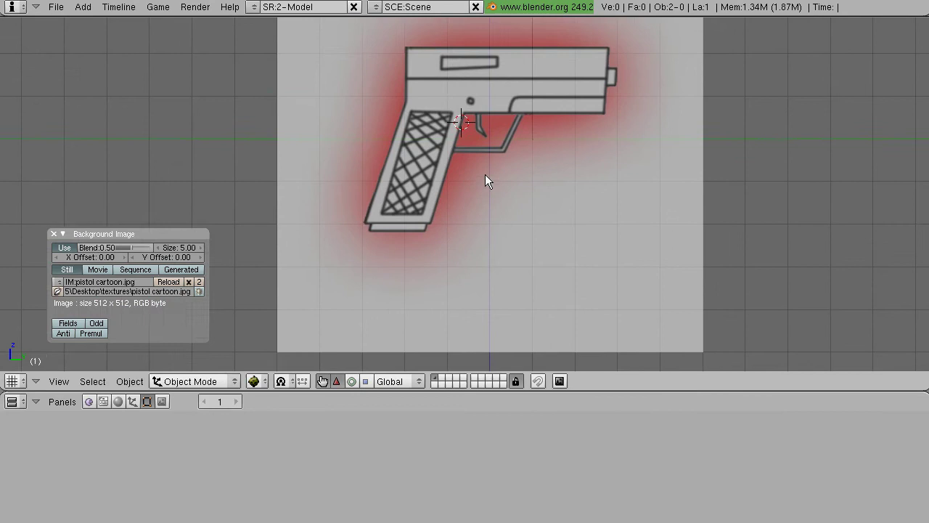
shift+middle_drag(487, 180, 485, 257)
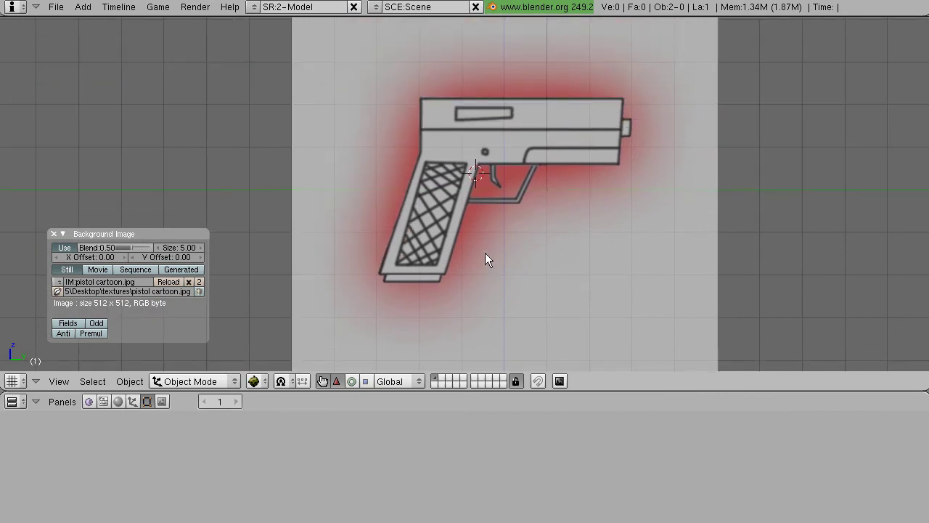
- Add a new cube mesh and move it over the lower grip, to about Y -1.972 and Z -1.295
key(space)
mouse_move(594, 255)
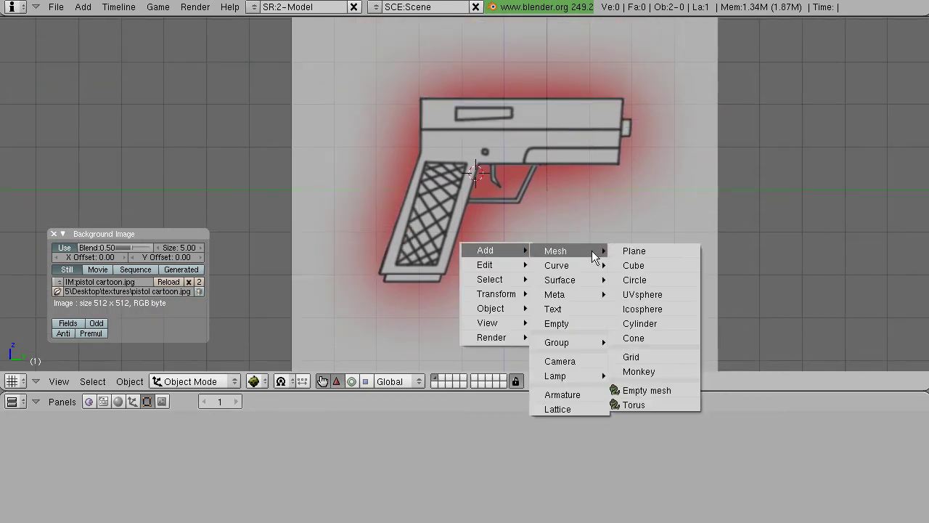
click(641, 265)
drag(529, 174, 475, 179)
drag(427, 133, 444, 216)
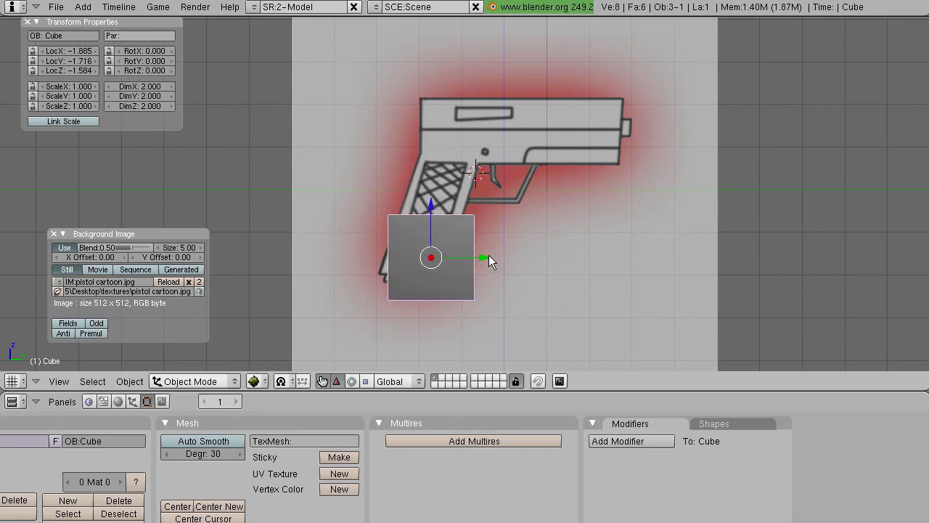
drag(489, 254, 470, 259)
drag(422, 234, 424, 221)
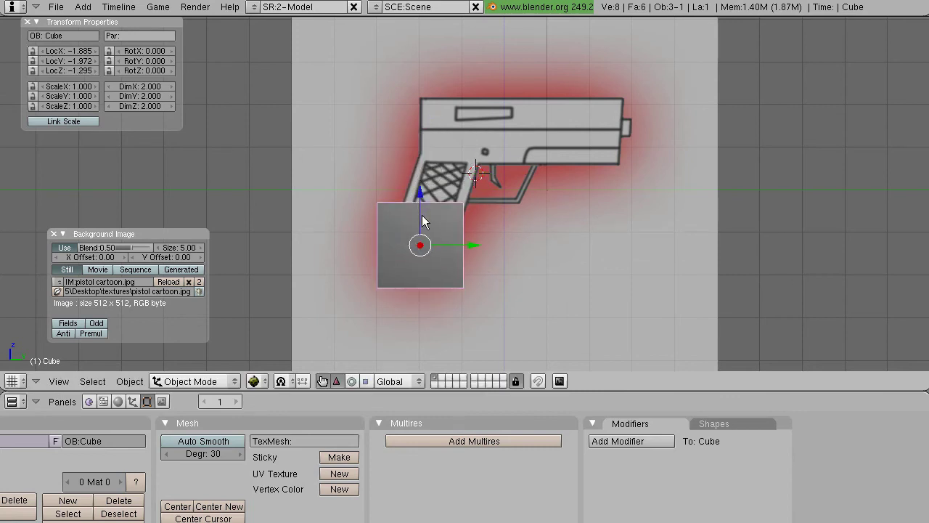
- Set the draw type to Wireframe and enter Edit Mode on the new cube, framing the lower grip
scroll(490, 272, up, 2)
shift+middle_drag(482, 271, 529, 149)
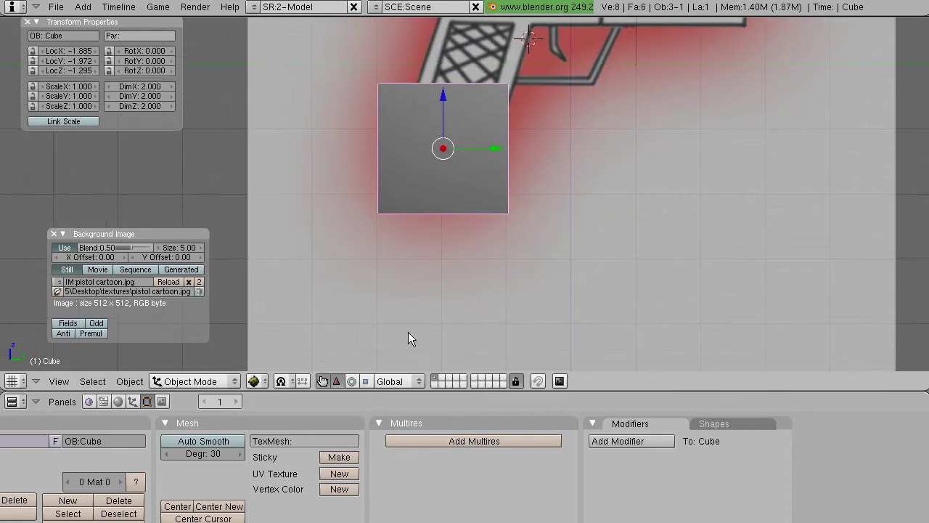
click(254, 381)
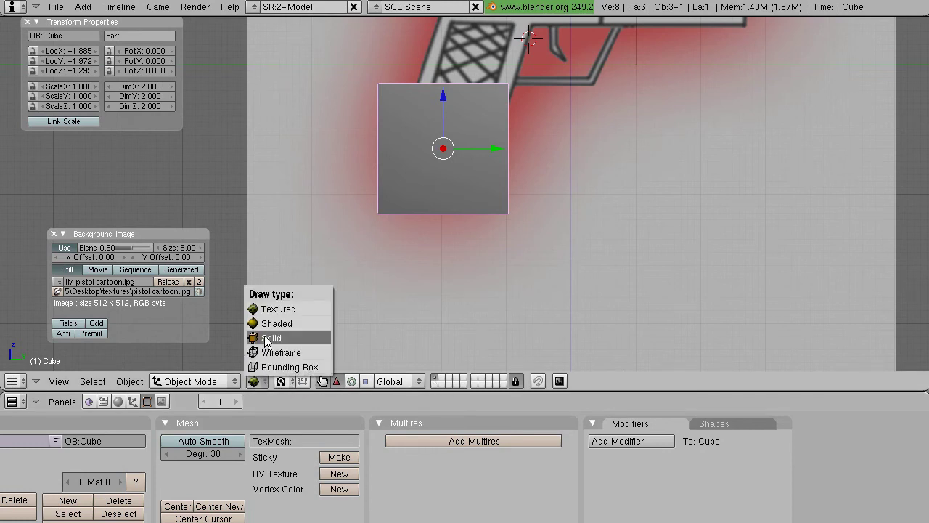
click(271, 338)
click(261, 382)
click(275, 353)
scroll(480, 281, up, 1)
shift+middle_drag(473, 196, 484, 229)
key(Tab)
scroll(490, 246, up, 2)
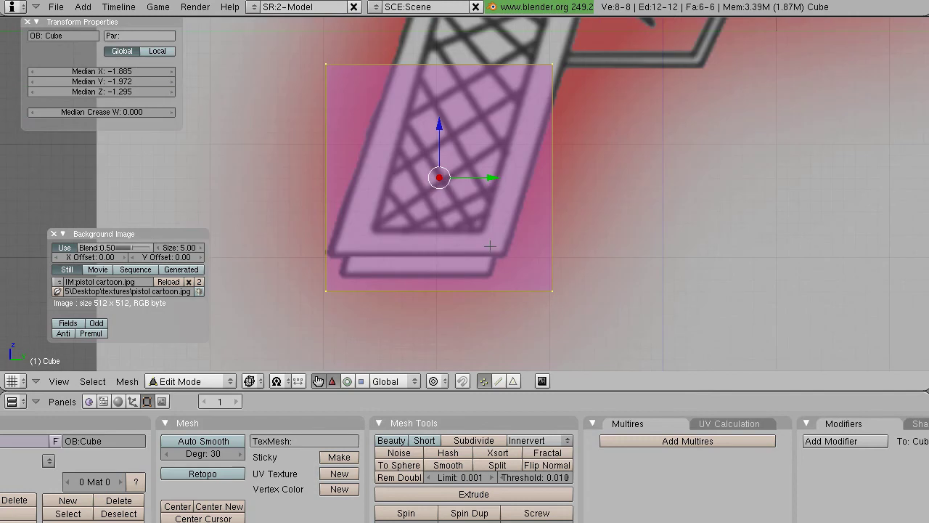
- Deselect everything and box-select the cube's four bottom vertices
key(a)
key(b)
drag(274, 255, 620, 307)
key(g)
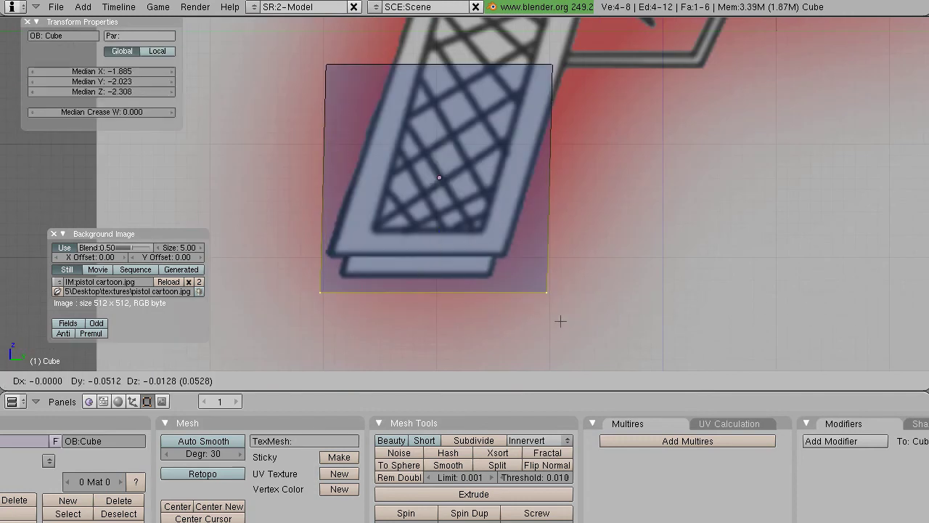
key(x)
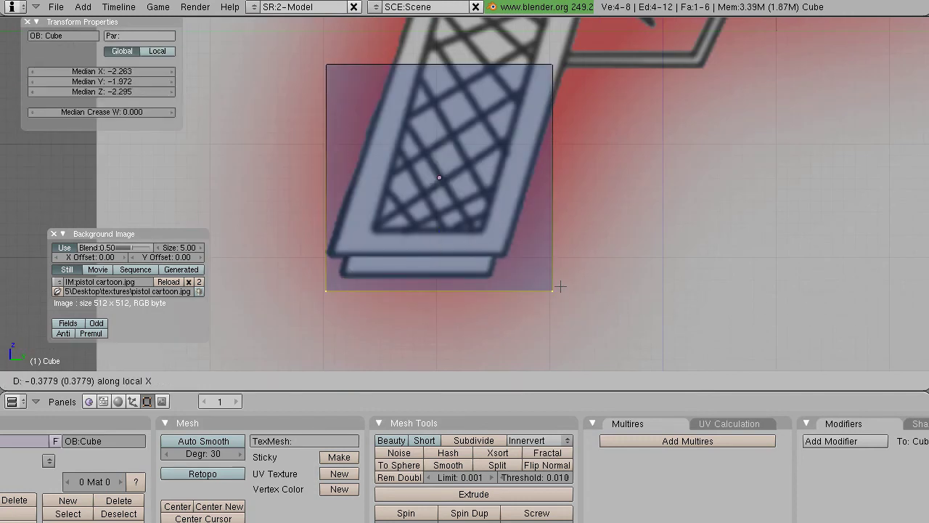
key(Escape)
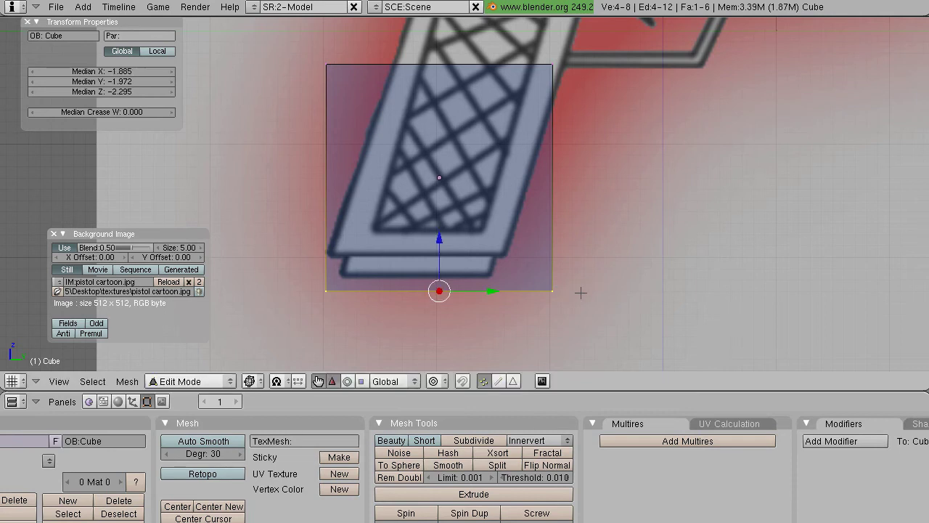
key(g)
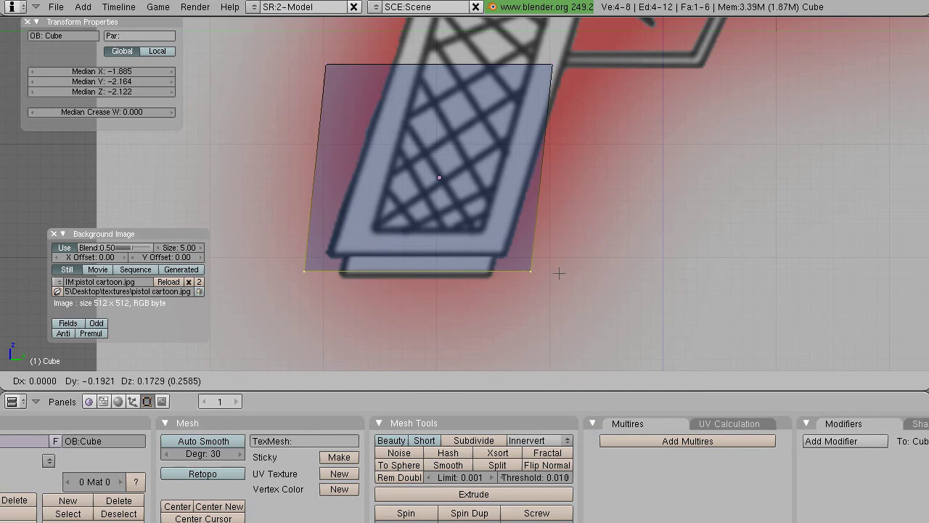
key(x)
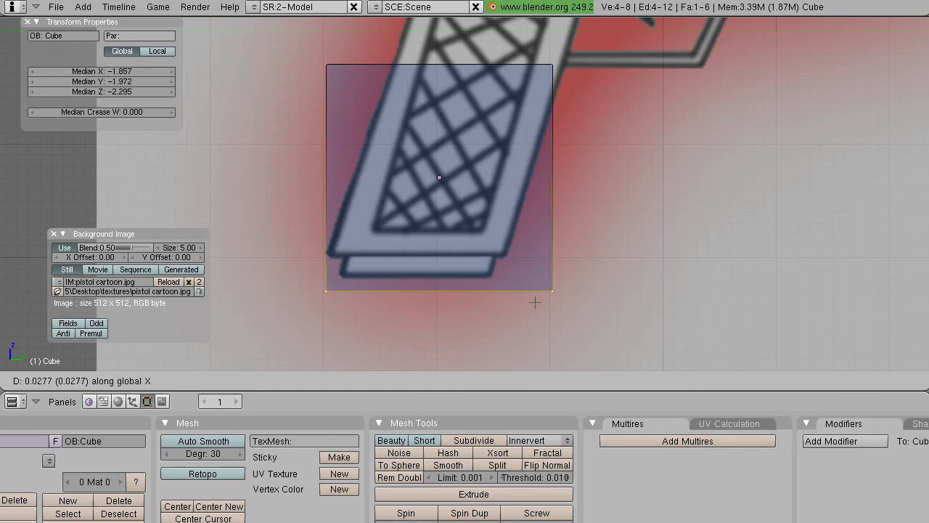
click(525, 308)
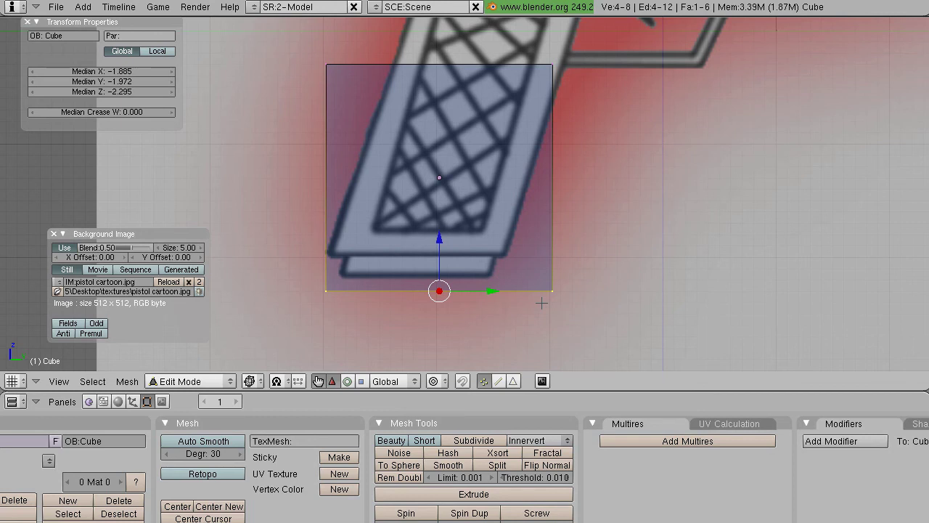
- Move the bottom vertices up along Z by about 0.33 to the grip's lower edge in the reference
key(g)
key(x)
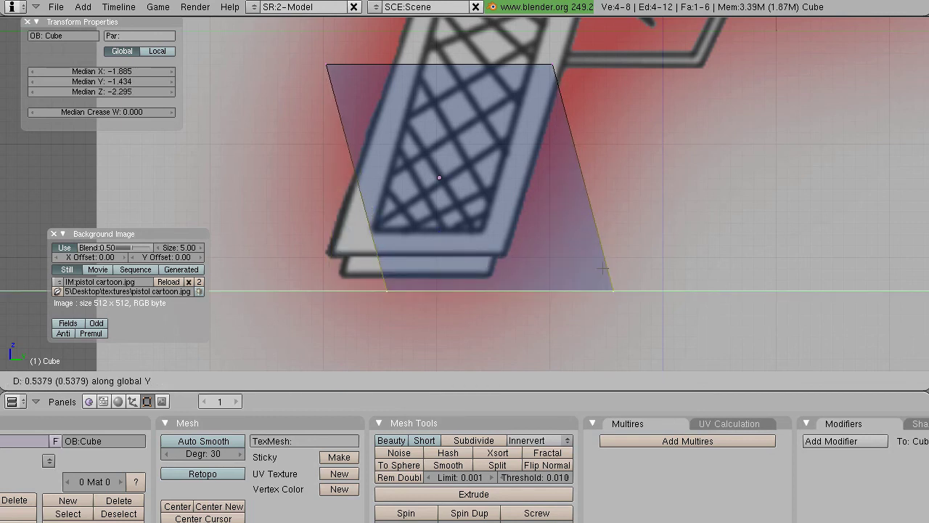
key(z)
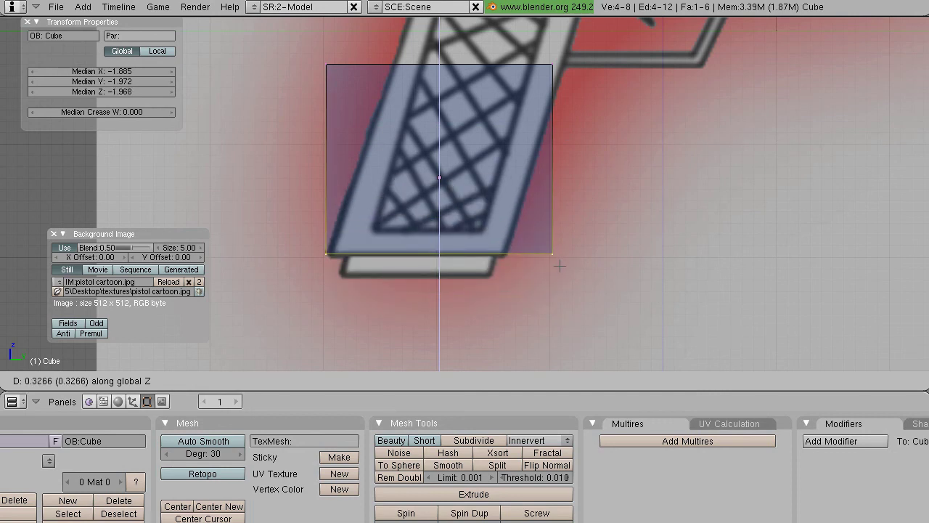
click(562, 267)
- Select the cube's lower front vertices and slide them along Y to the grip's lower front corner
key(a)
key(b)
drag(610, 282, 496, 221)
key(g)
right_click(630, 252)
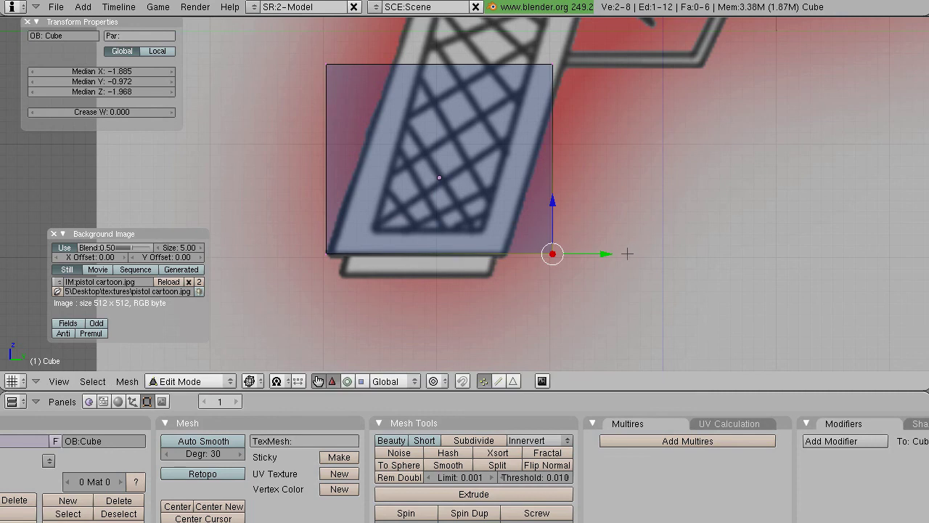
drag(608, 255, 555, 253)
- Select the cube's upper rear vertices and slide them along Y onto the grip's slanted back outline
key(a)
shift+middle_drag(506, 139, 516, 274)
key(a)
key(a)
key(b)
drag(300, 166, 374, 224)
key(g)
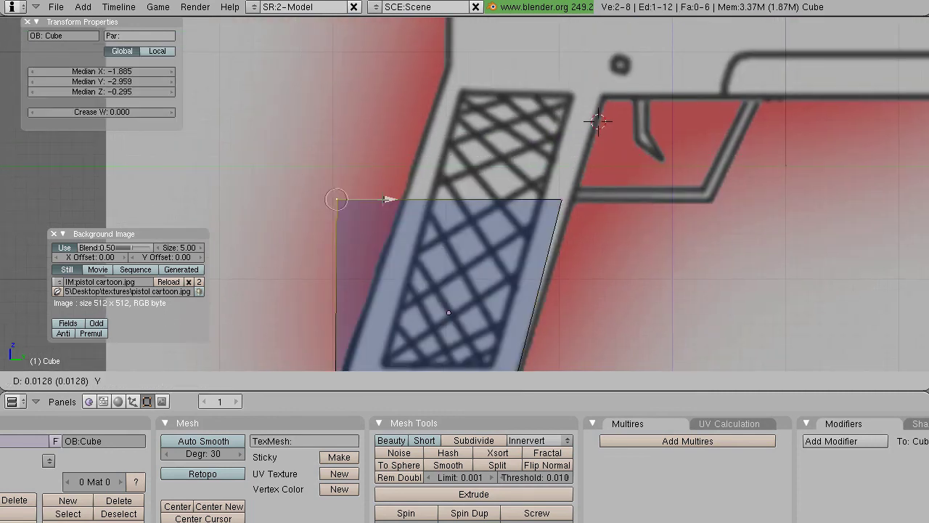
click(399, 182)
- Select all four top vertices and move them about 0.39 in Y and 0.94 in Z to the grip's upper end
key(a)
key(b)
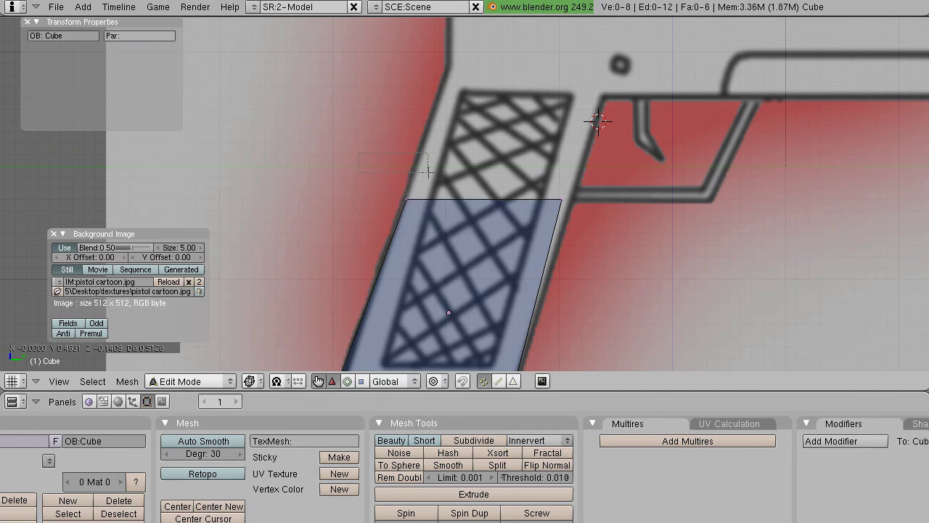
drag(391, 171, 577, 227)
key(g)
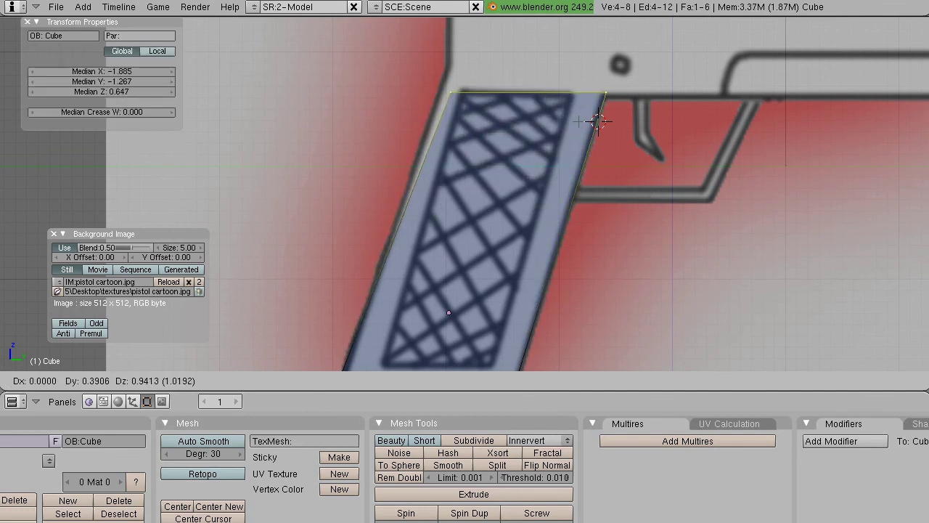
click(577, 121)
- Move the two rear top vertices to the upper back corner of the grip, at about Y -2.017 and Z 0.768
key(a)
key(b)
drag(416, 62, 473, 122)
key(g)
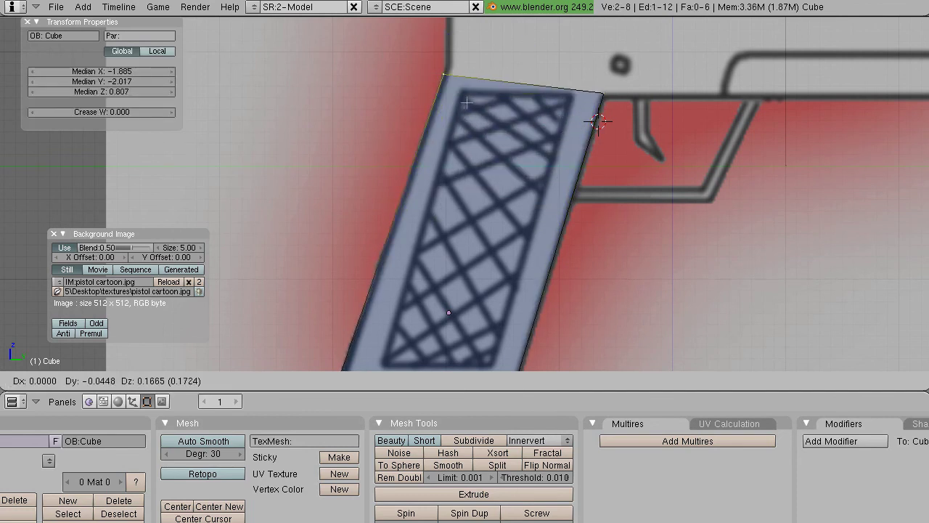
click(596, 121)
- Nudge the grip's rear top vertices slightly higher to meet the lower back edge of the pistol body
shift+middle_drag(596, 121, 466, 153)
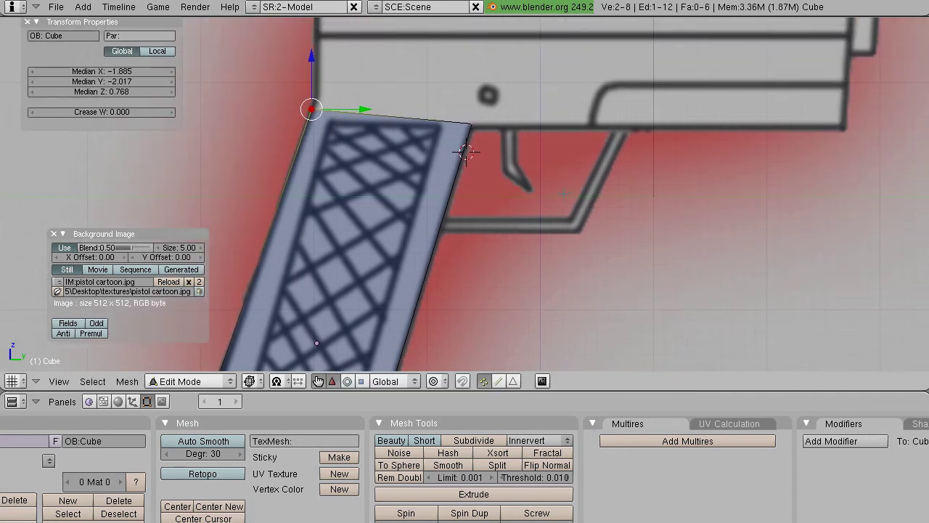
shift+middle_drag(564, 194, 591, 287)
key(a)
key(b)
drag(312, 173, 535, 236)
key(g)
click(536, 225)
- Select the grip's top face and extrude it about 0.53 along its normal into the pistol body
key(a)
key(b)
drag(341, 169, 471, 236)
key(e)
click(475, 226)
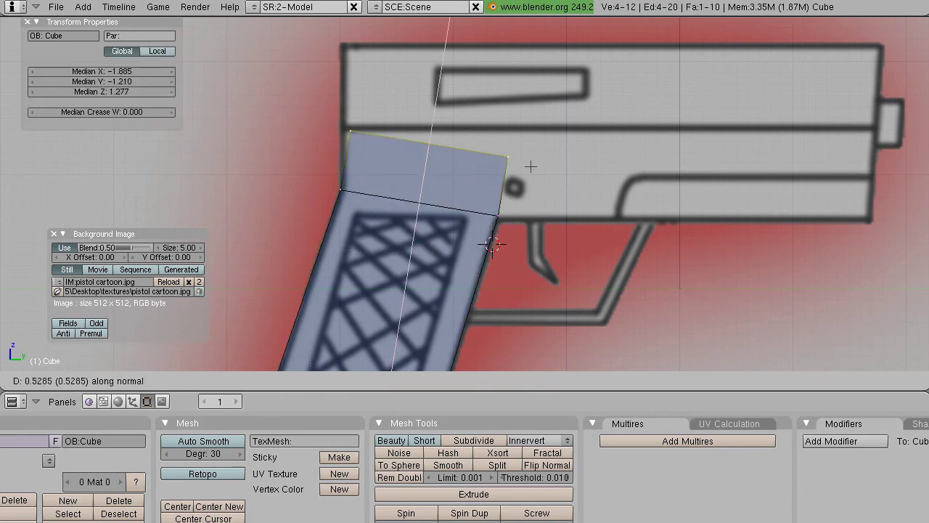
click(530, 166)
- Move the new section's two rear top vertices about -0.08 in Y and 0.04 in Z onto the body's back edge
key(a)
key(b)
drag(338, 110, 401, 161)
key(g)
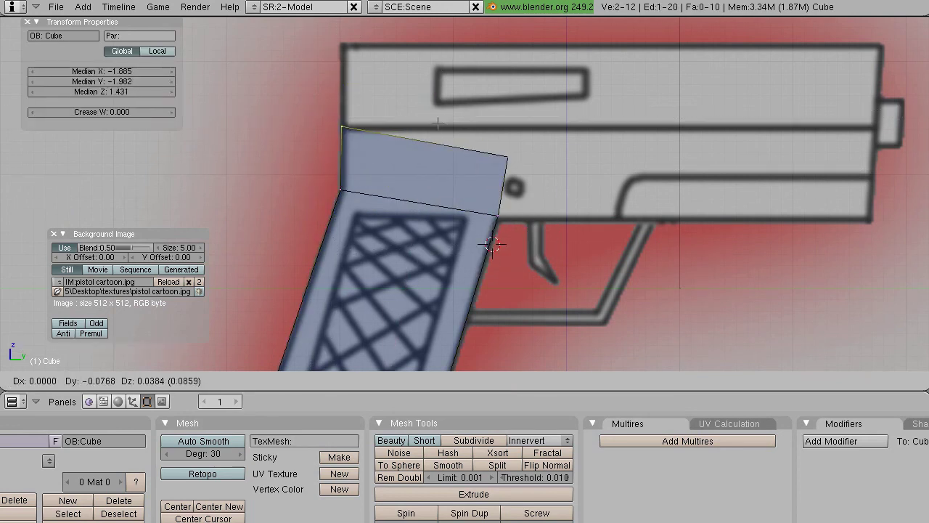
click(438, 123)
- Raise the section's front top vertices to about Z 1.418 and slide them along Y directly above the grip's front corner
right_click(517, 147)
key(g)
key(z)
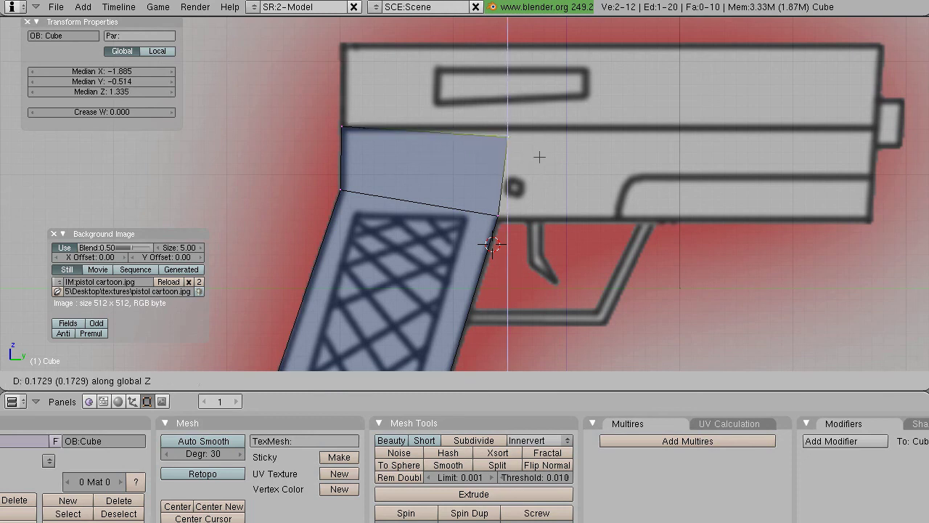
click(536, 148)
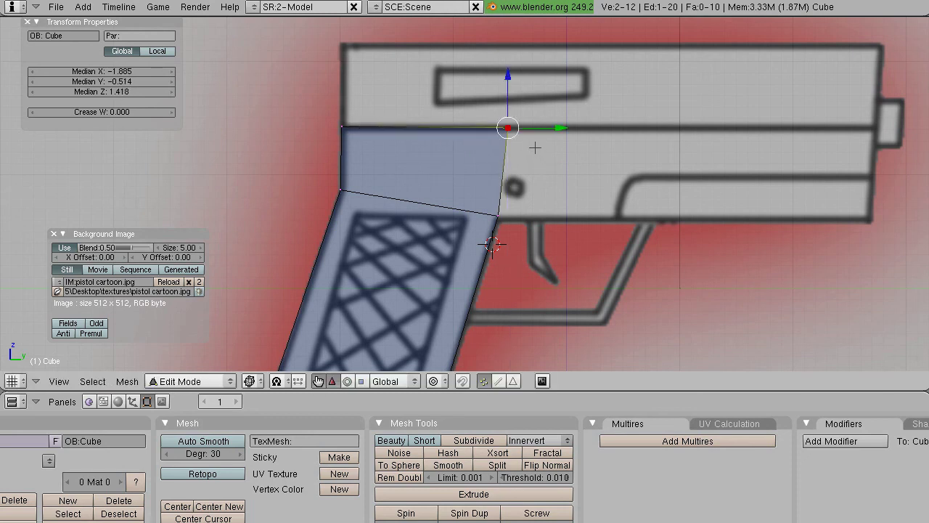
key(g)
right_click(534, 147)
drag(544, 131, 534, 129)
key(a)
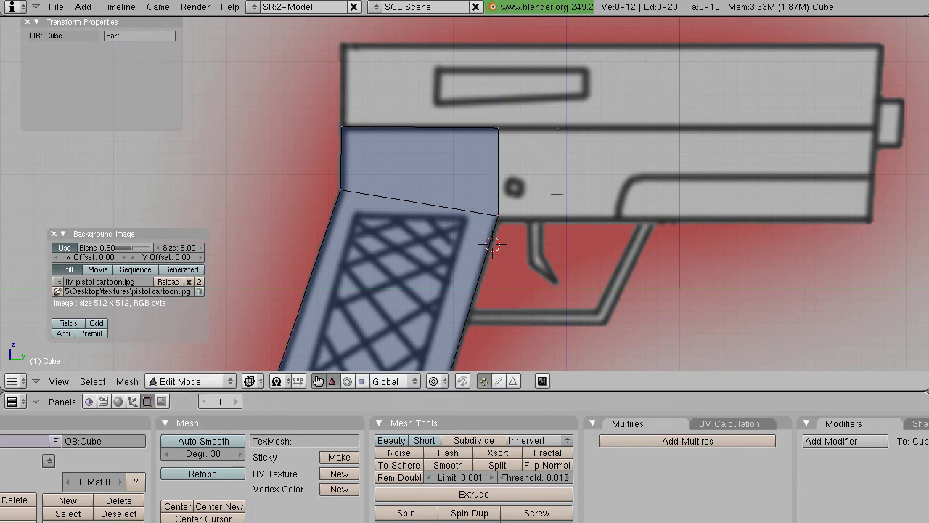
- Extrude the section's front face forward along the lower body to its front end, at about Y 2.685
drag(591, 261, 474, 111)
drag(550, 172, 545, 172)
key(e)
click(547, 172)
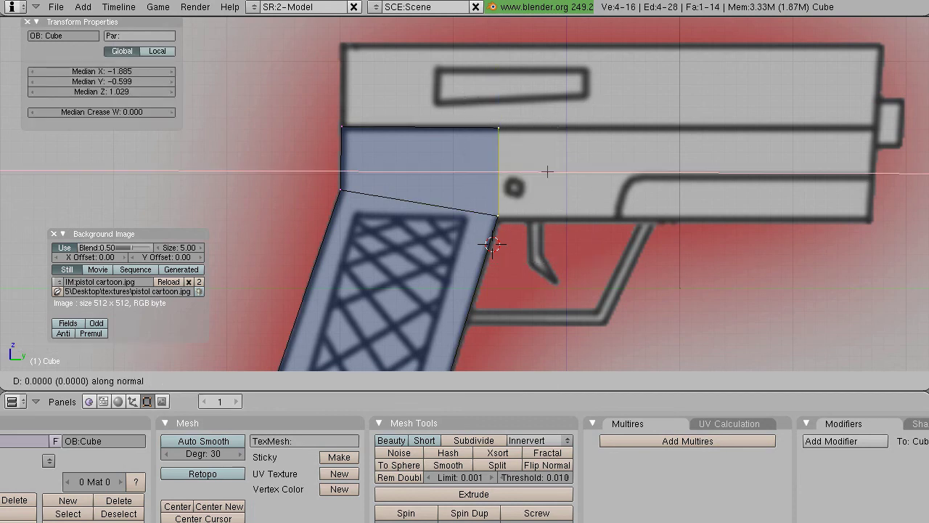
click(636, 172)
drag(627, 170, 896, 152)
shift+middle_drag(872, 163, 570, 193)
drag(610, 201, 619, 202)
- Select the lower front vertices of the body and return to Object Mode with the pistol outline in view
key(a)
key(b)
drag(557, 217, 639, 278)
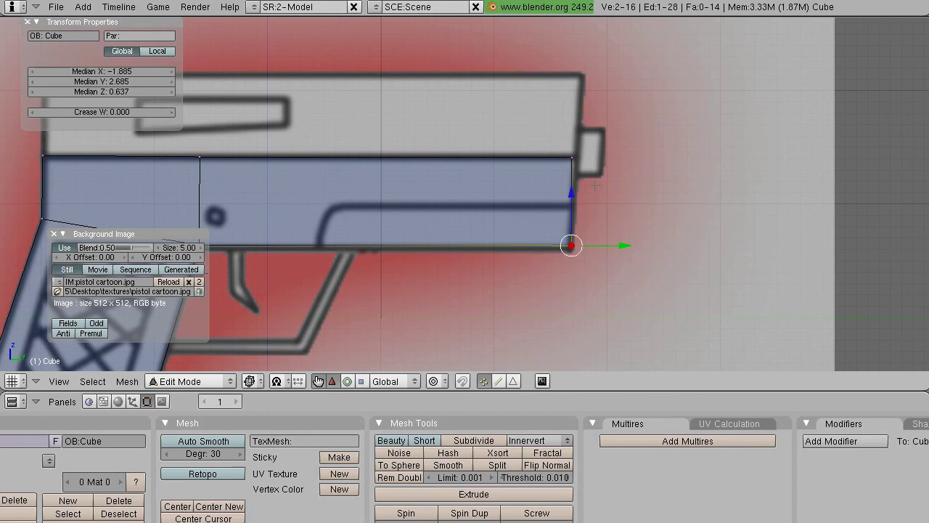
scroll(603, 331, down, 2)
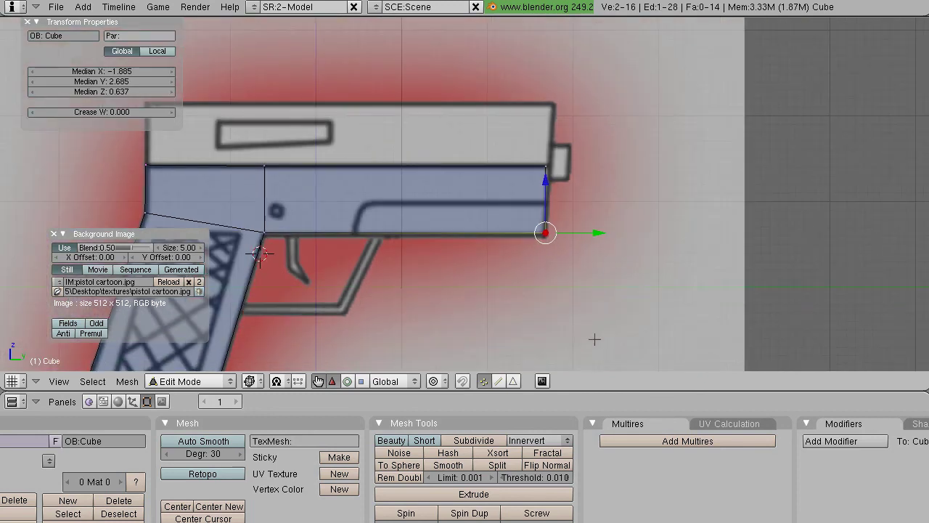
shift+middle_drag(466, 315, 765, 161)
scroll(665, 263, down, 1)
shift+middle_drag(657, 215, 612, 313)
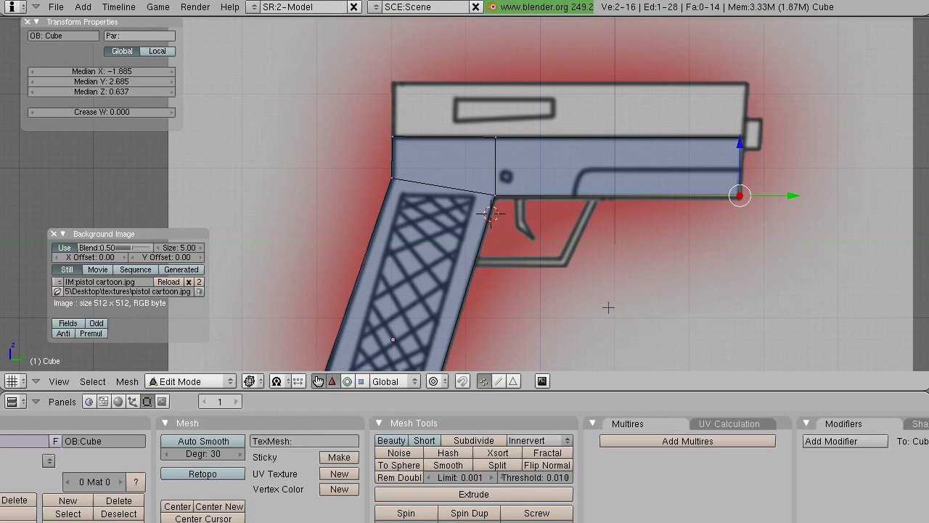
key(Tab)
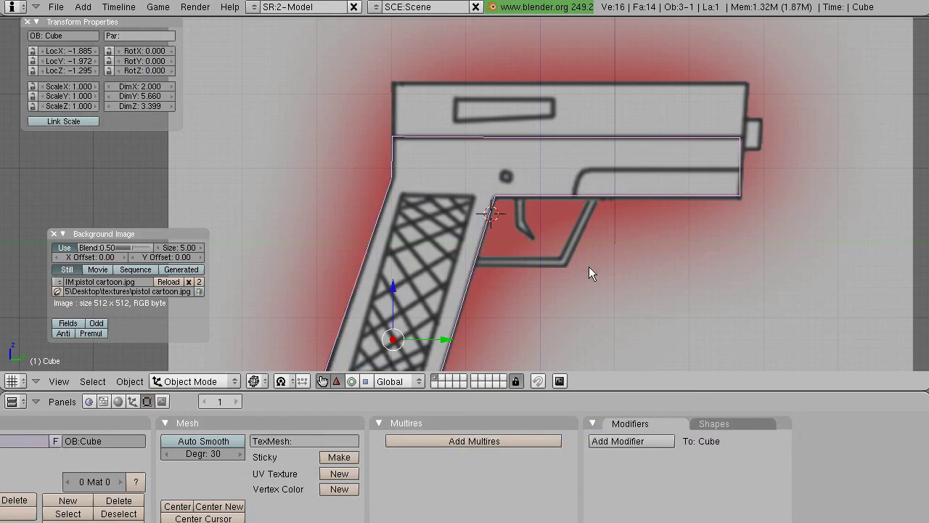